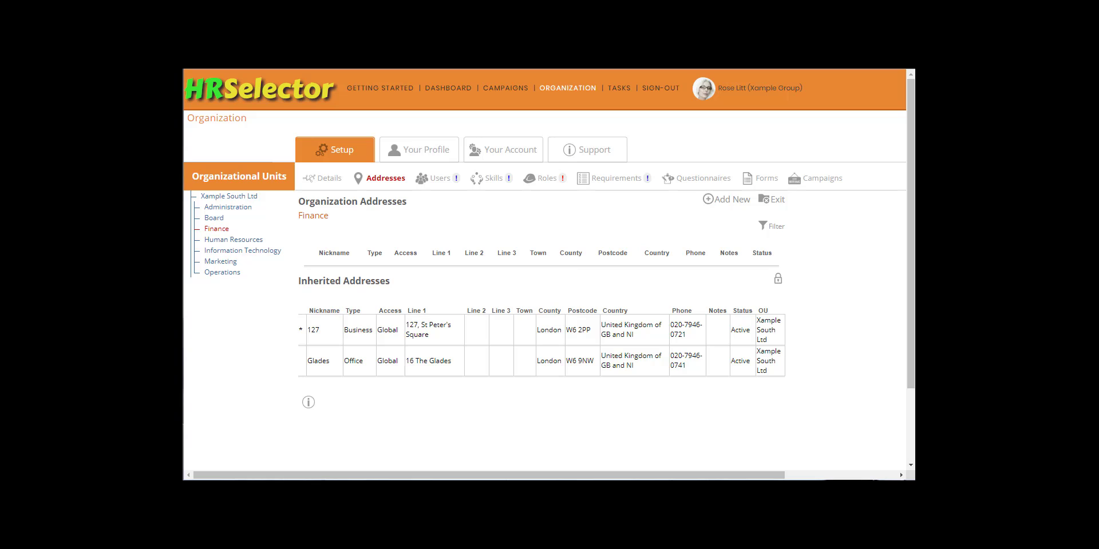
- Show the Users page for the Finance unit instead of its addresses
{"action": "left_click", "coordinate": [446, 182]}
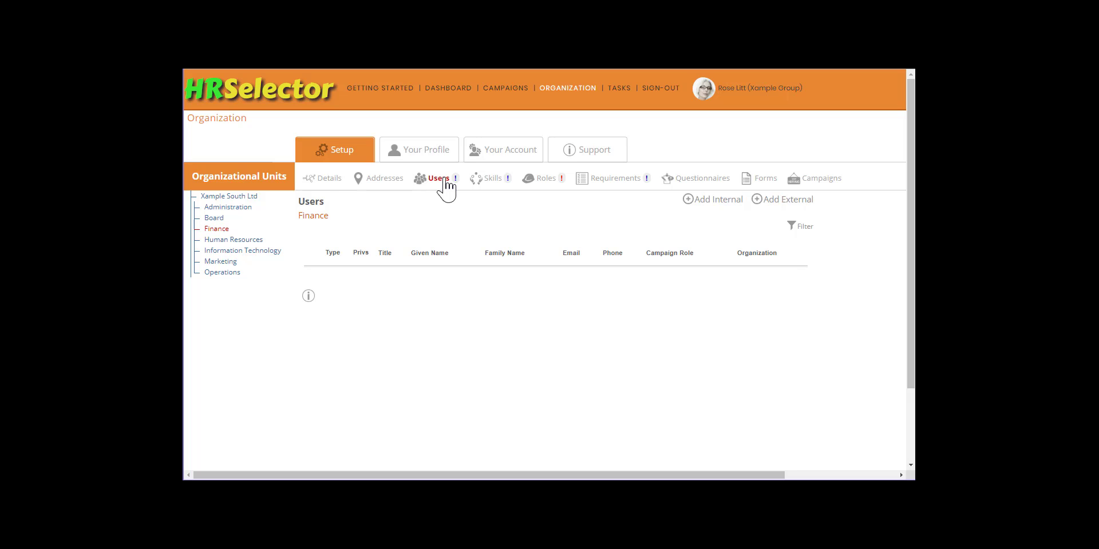
- Select Xample South Ltd to list its single Human Resources administrator
{"action": "left_click", "coordinate": [251, 196]}
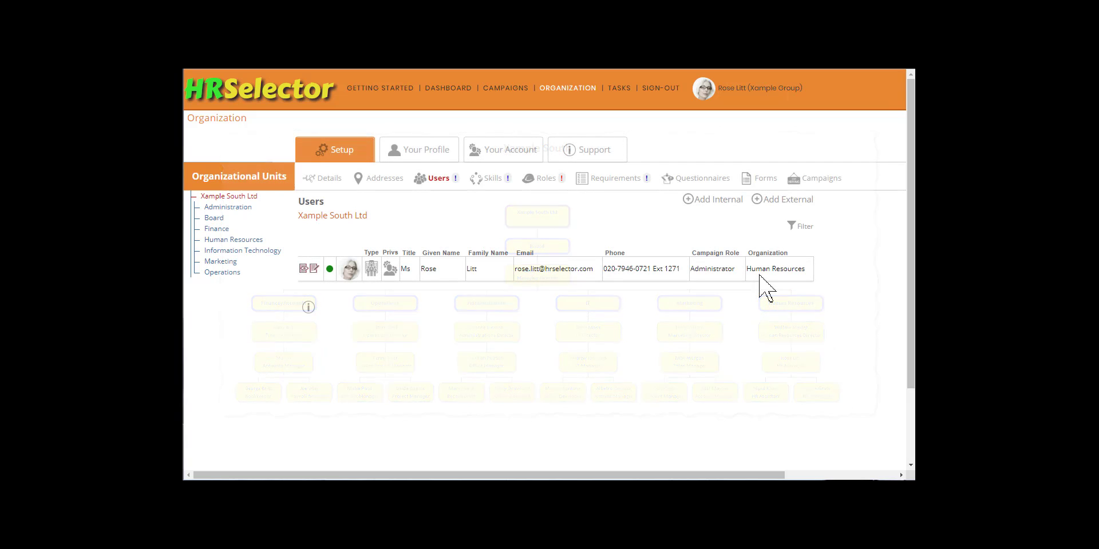
- In Board, start a new internal user: title Mrs, her name, job title Finance Director, e-mail and phone
{"action": "left_click", "coordinate": [218, 218]}
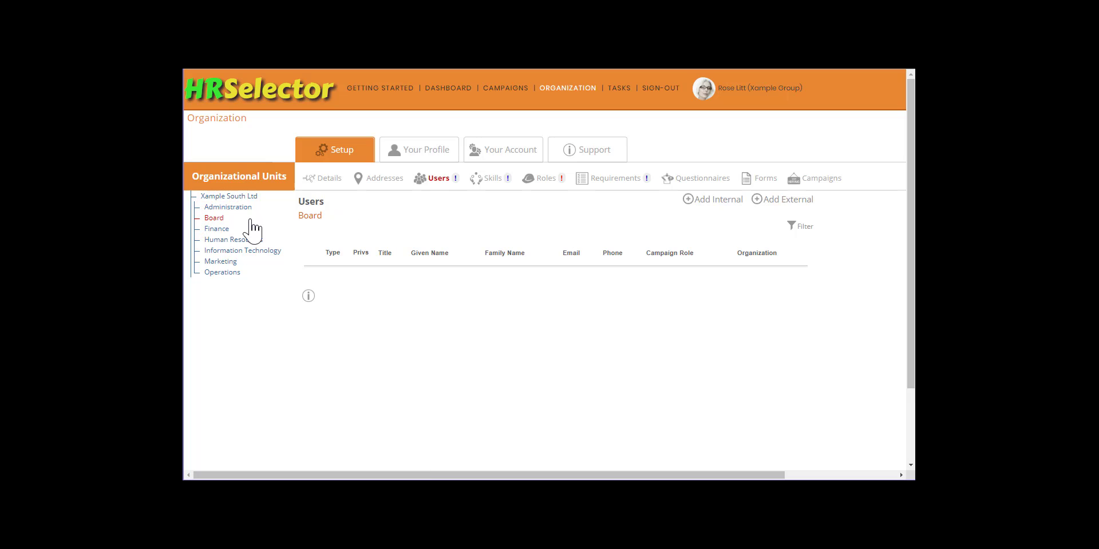
{"action": "left_click", "coordinate": [717, 201]}
{"action": "type", "text": "Mrs"}
{"action": "key", "text": "Tab"}
{"action": "key", "text": "Tab"}
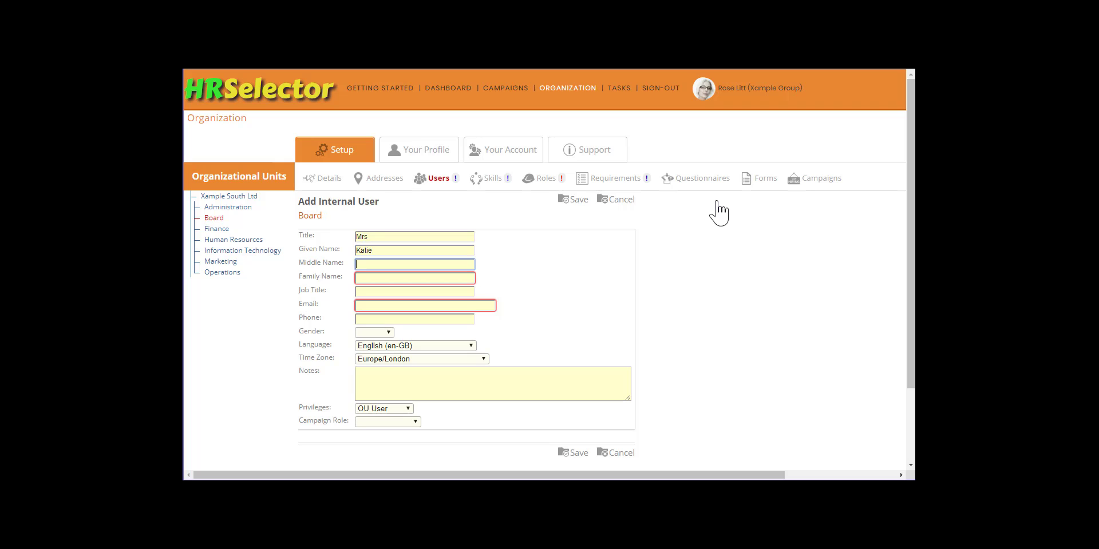
{"action": "key", "text": "Tab"}
{"action": "key", "text": "Tab"}
{"action": "type", "text": "Finance Director"}
{"action": "key", "text": "Tab"}
{"action": "key", "text": "Tab"}
{"action": "type", "text": "020-7946-0721 Ext 1210"}
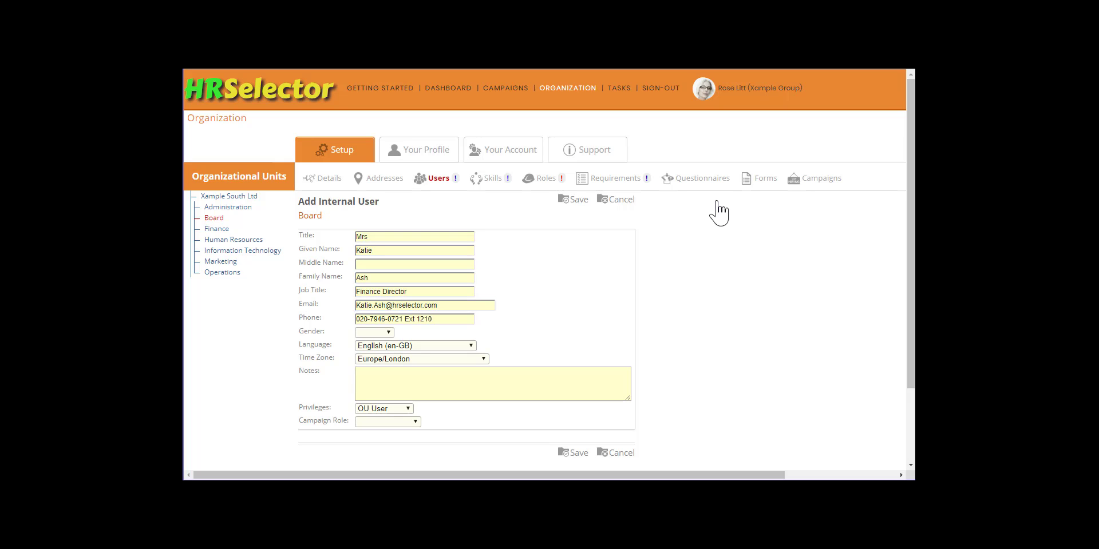
- Set gender Female and campaign role Decision Maker, then save and confirm the user
{"action": "key", "text": "Tab"}
{"action": "key", "text": "f"}
{"action": "key", "text": "Tab"}
{"action": "key", "text": "Tab"}
{"action": "key", "text": "Tab"}
{"action": "key", "text": "Tab"}
{"action": "key", "text": "Tab"}
{"action": "key", "text": "Down"}
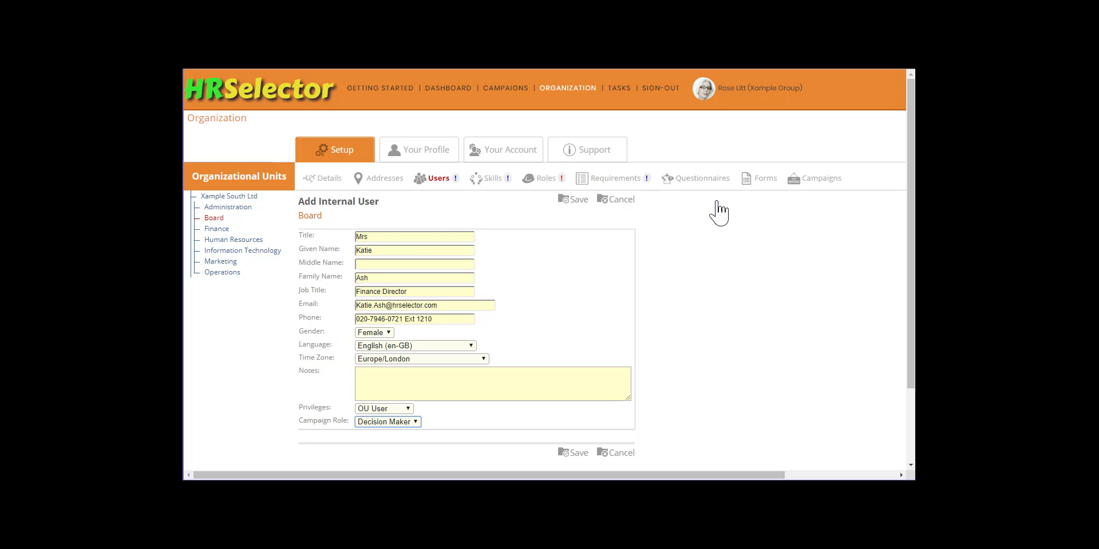
{"action": "left_click", "coordinate": [581, 201]}
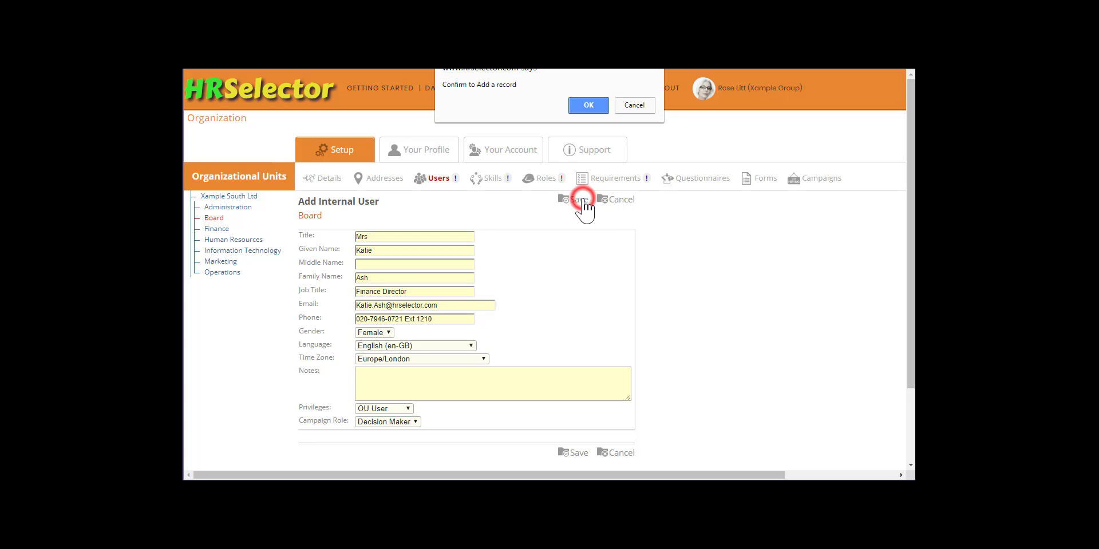
{"action": "left_click", "coordinate": [597, 106]}
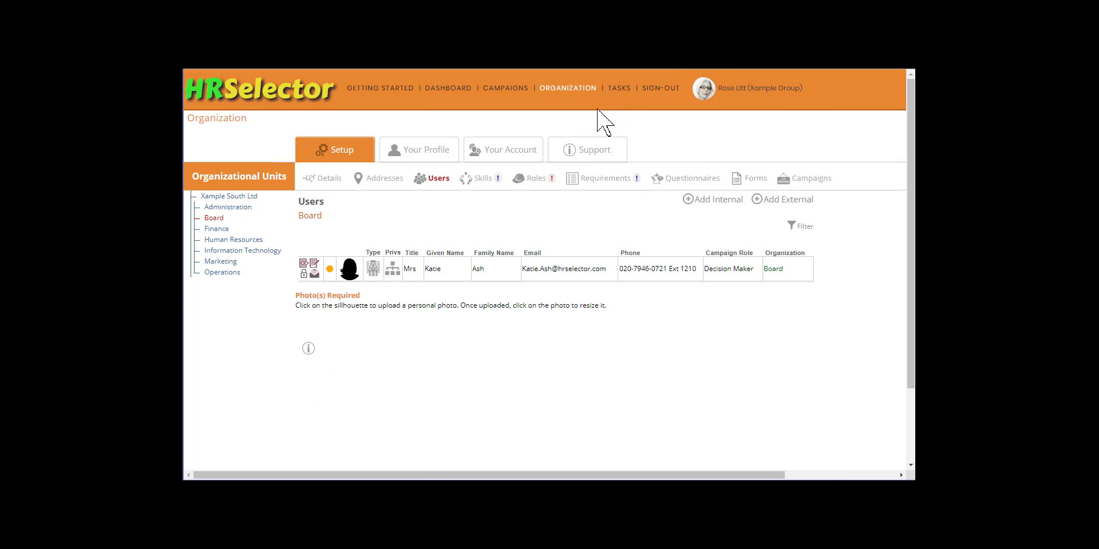
- Add another internal user with her name, job title HR Director, e-mail and phone
{"action": "left_click", "coordinate": [711, 198]}
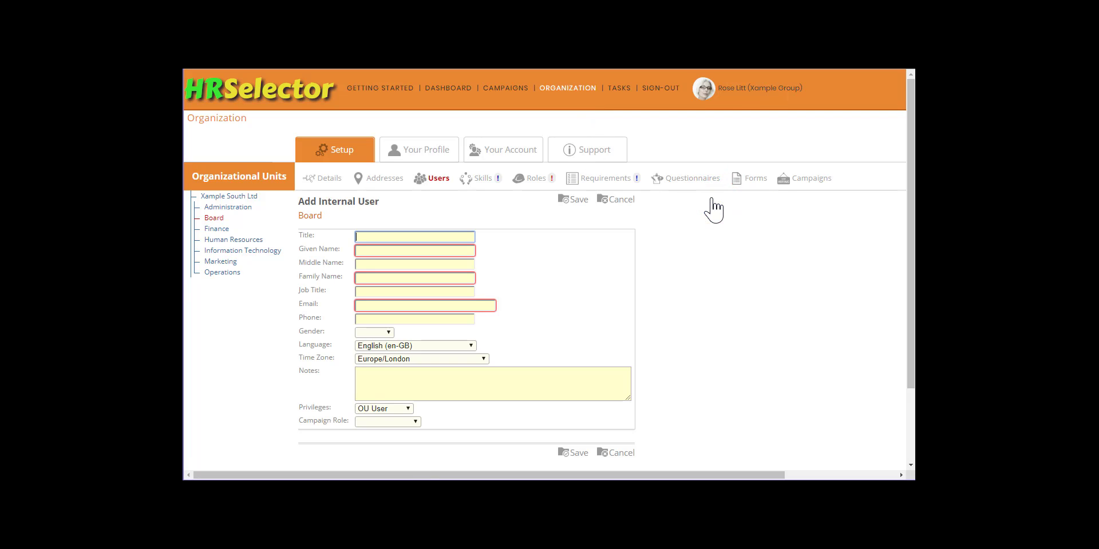
{"action": "key", "text": "Tab"}
{"action": "key", "text": "Tab"}
{"action": "key", "text": "Tab"}
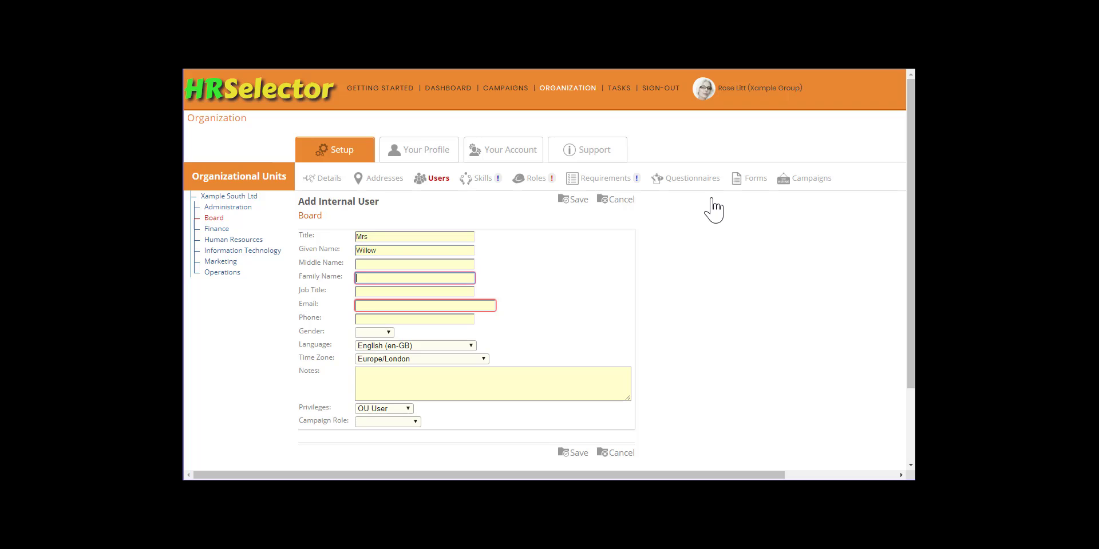
{"action": "key", "text": "Tab"}
{"action": "type", "text": "HR Director"}
{"action": "key", "text": "Tab"}
{"action": "key", "text": "Tab"}
{"action": "type", "text": "020-7946-0721 Ext 1270"}
- Set gender Female, Administrator privileges and Decision Maker role, save, then show Human Resources users
{"action": "key", "text": "Tab"}
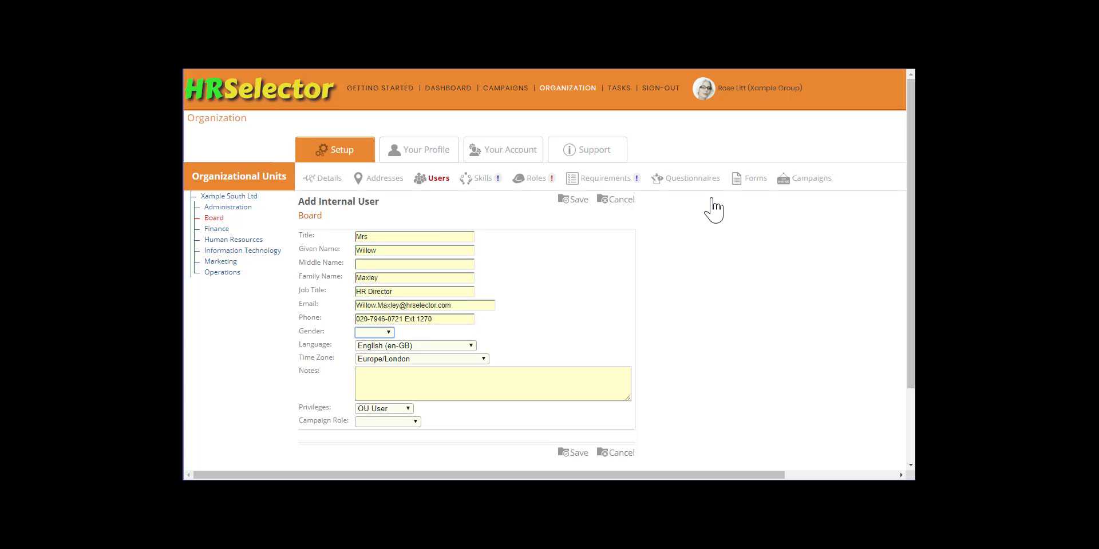
{"action": "key", "text": "f"}
{"action": "key", "text": "Tab"}
{"action": "key", "text": "Tab"}
{"action": "key", "text": "Tab"}
{"action": "key", "text": "Tab"}
{"action": "key", "text": "a"}
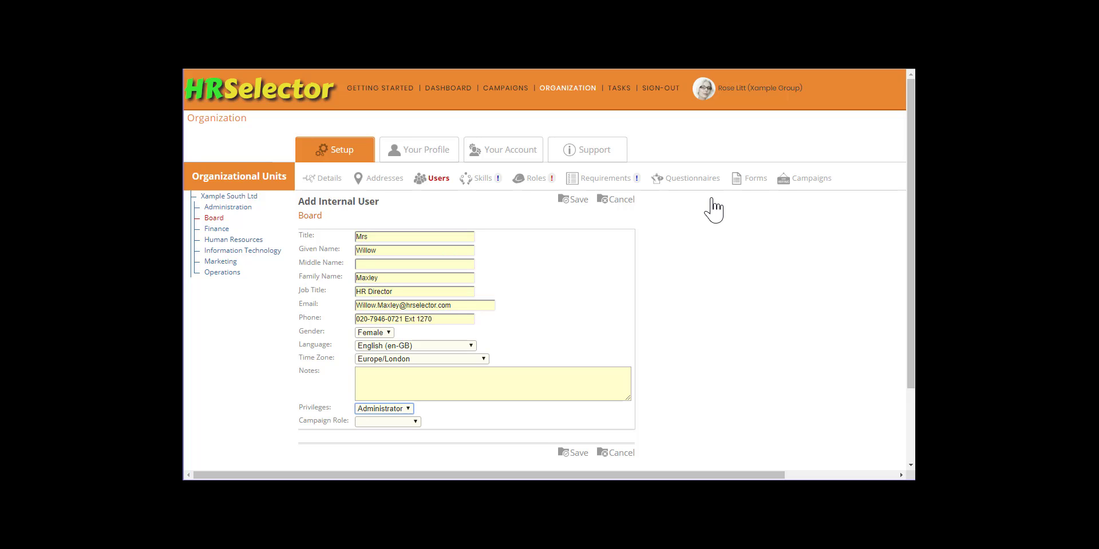
{"action": "key", "text": "Tab"}
{"action": "key", "text": "Down"}
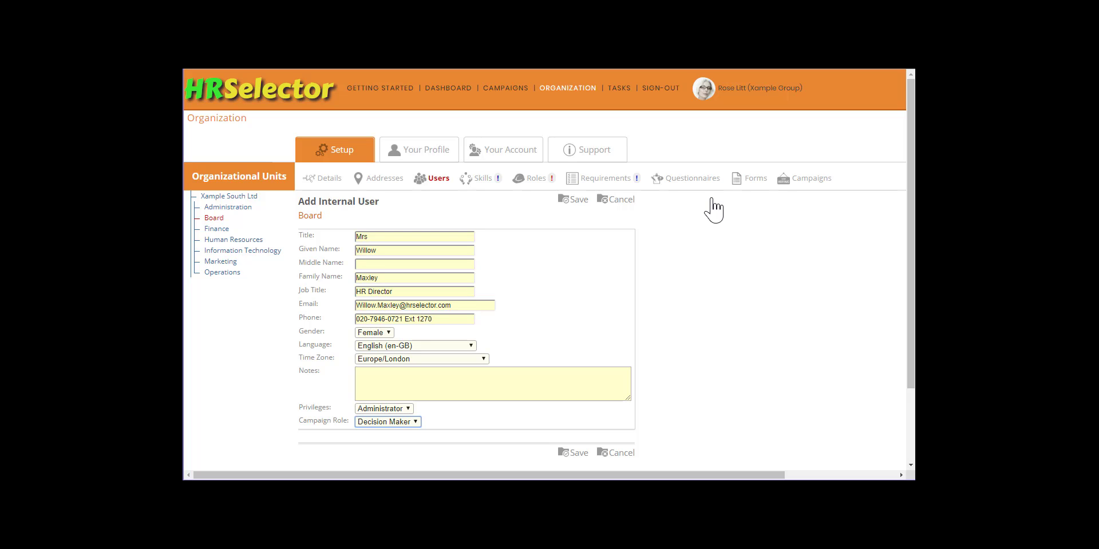
{"action": "left_click", "coordinate": [577, 200]}
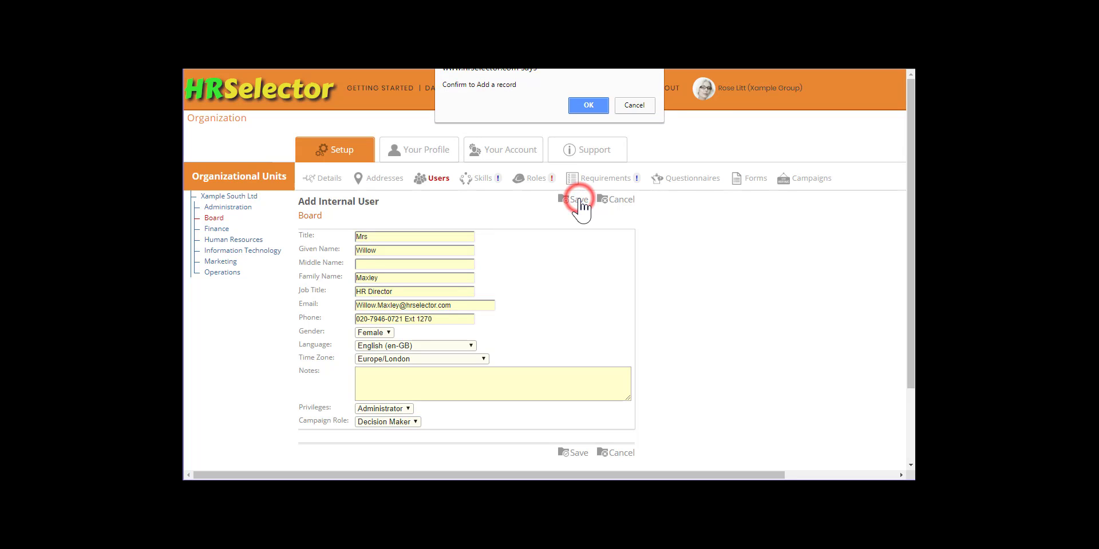
{"action": "left_click", "coordinate": [589, 107]}
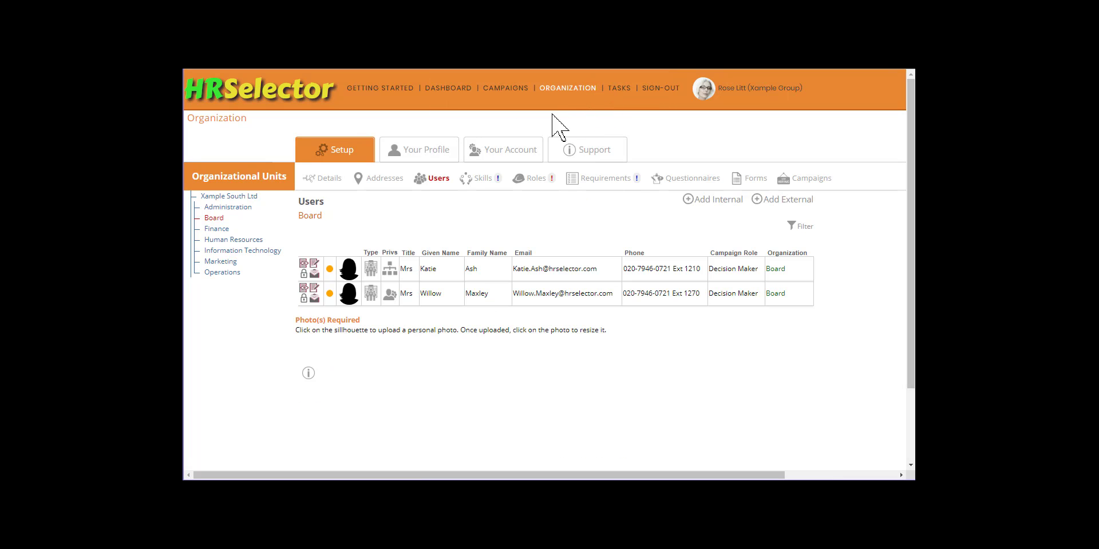
{"action": "left_click", "coordinate": [239, 240]}
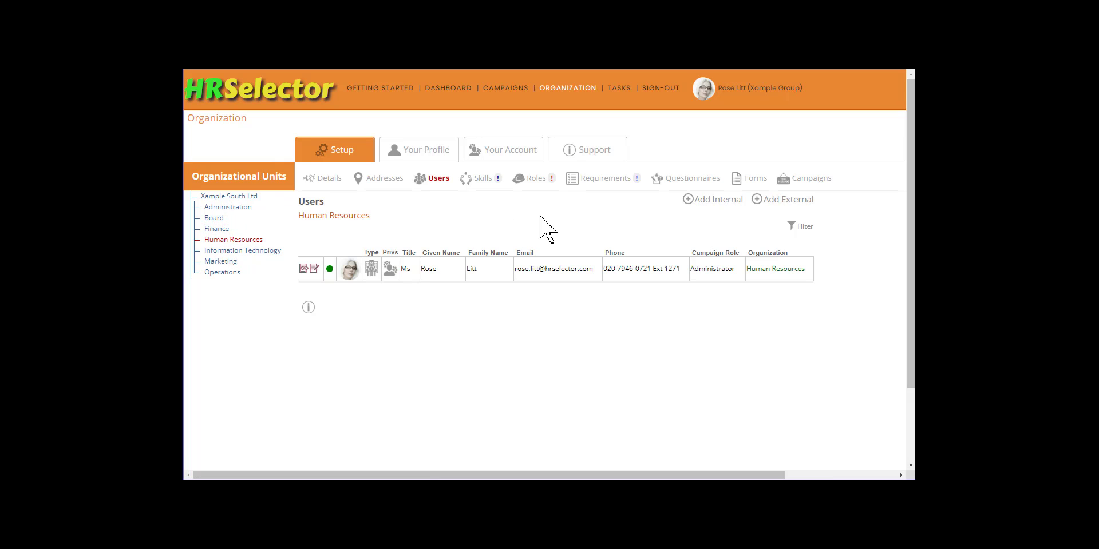
- Start a new internal user: title Mr, his name, job title HR Assistant, e-mail and phone
{"action": "left_click", "coordinate": [706, 201]}
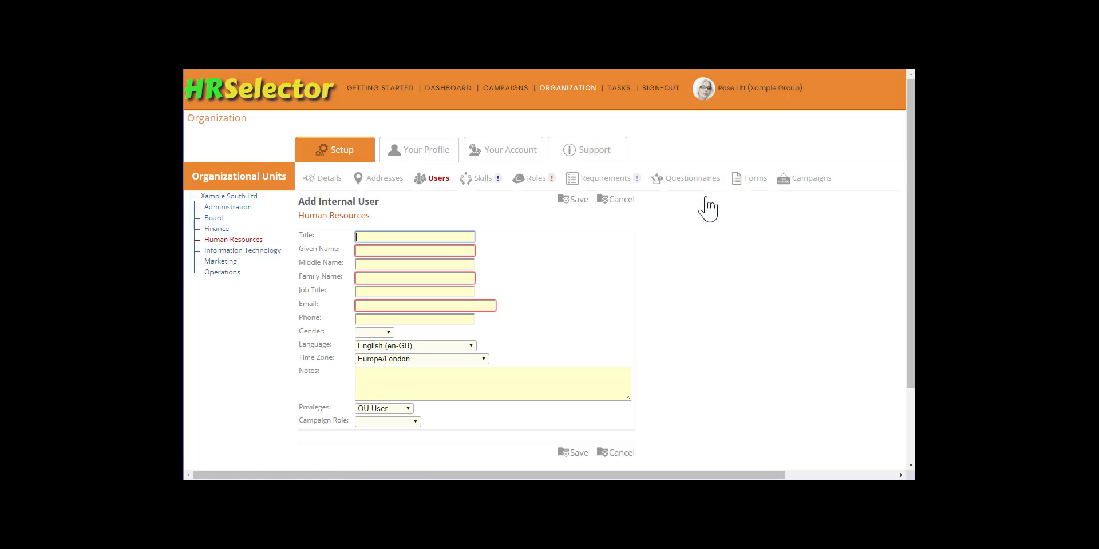
{"action": "type", "text": "Mr"}
{"action": "key", "text": "Tab"}
{"action": "key", "text": "Tab"}
{"action": "key", "text": "Tab"}
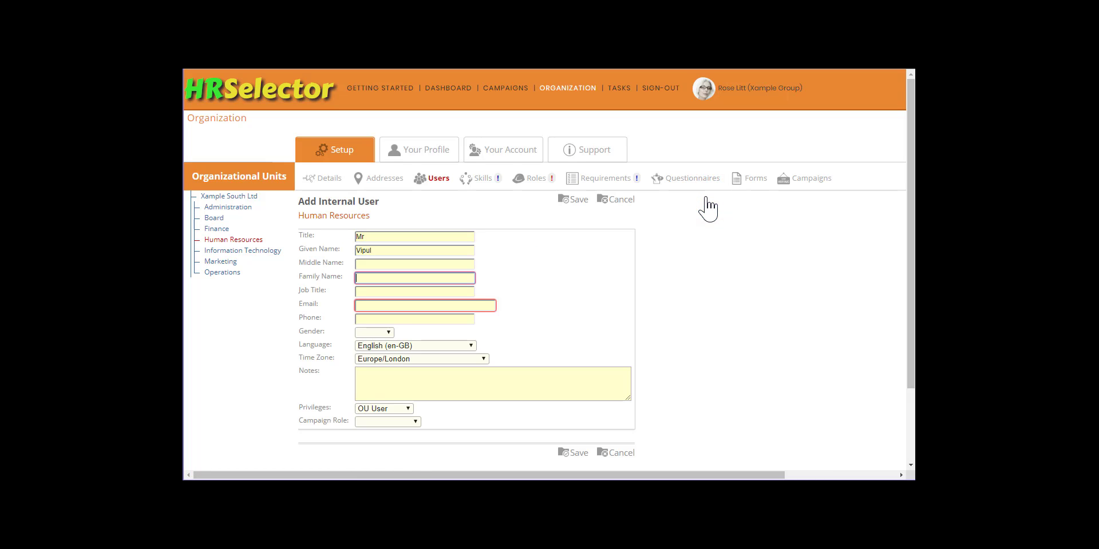
{"action": "key", "text": "Tab"}
{"action": "type", "text": "HR Assistant"}
{"action": "key", "text": "Tab"}
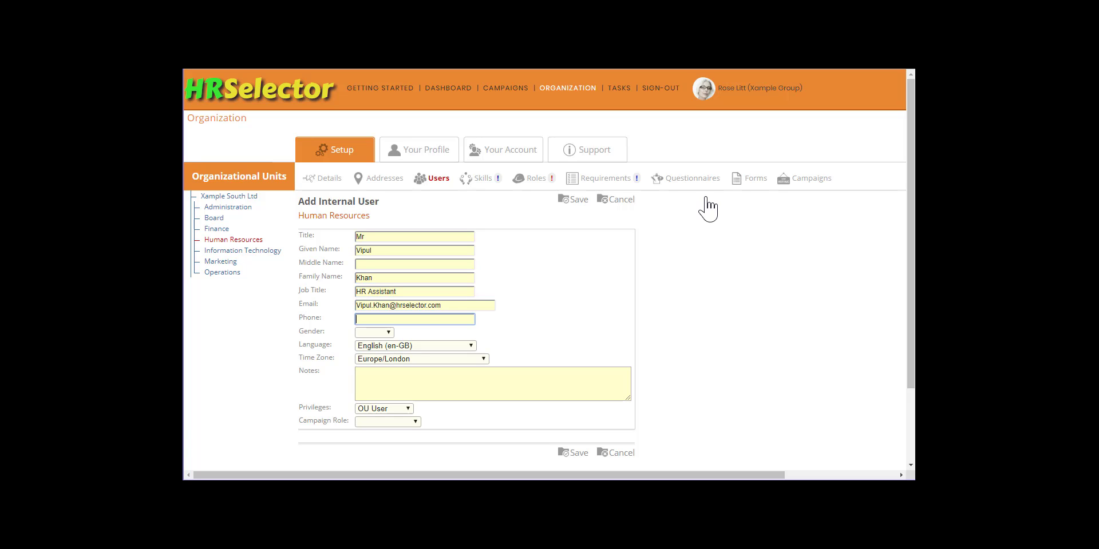
- Set gender Male with Administrator privileges and Administrator campaign role, then save and confirm
{"action": "key", "text": "Tab"}
{"action": "type", "text": "020-7946-0721 Ext 1272"}
{"action": "key", "text": "Tab"}
{"action": "key", "text": "m"}
{"action": "key", "text": "Tab"}
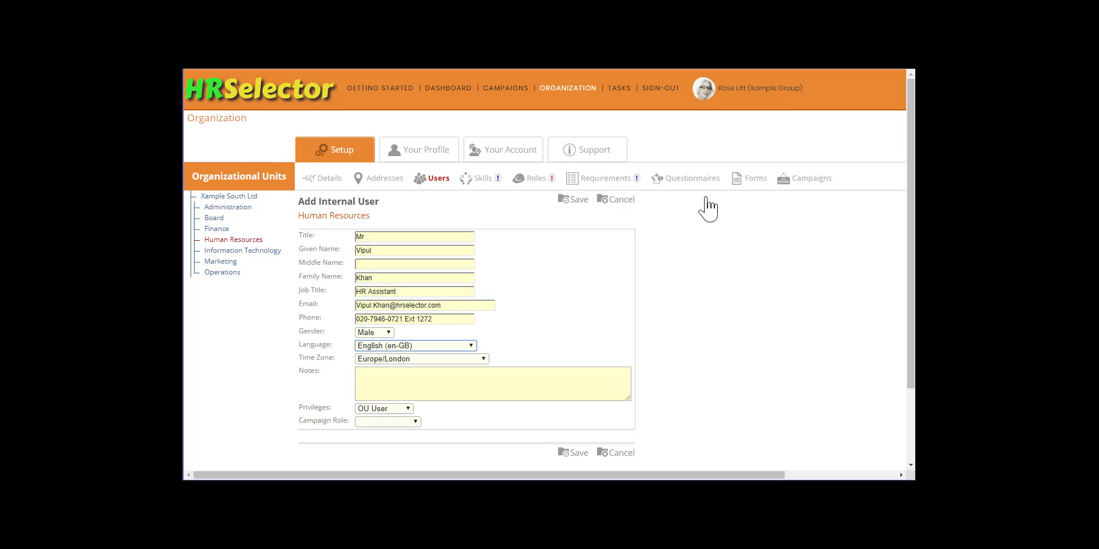
{"action": "key", "text": "Tab"}
{"action": "key", "text": "Tab"}
{"action": "key", "text": "Tab"}
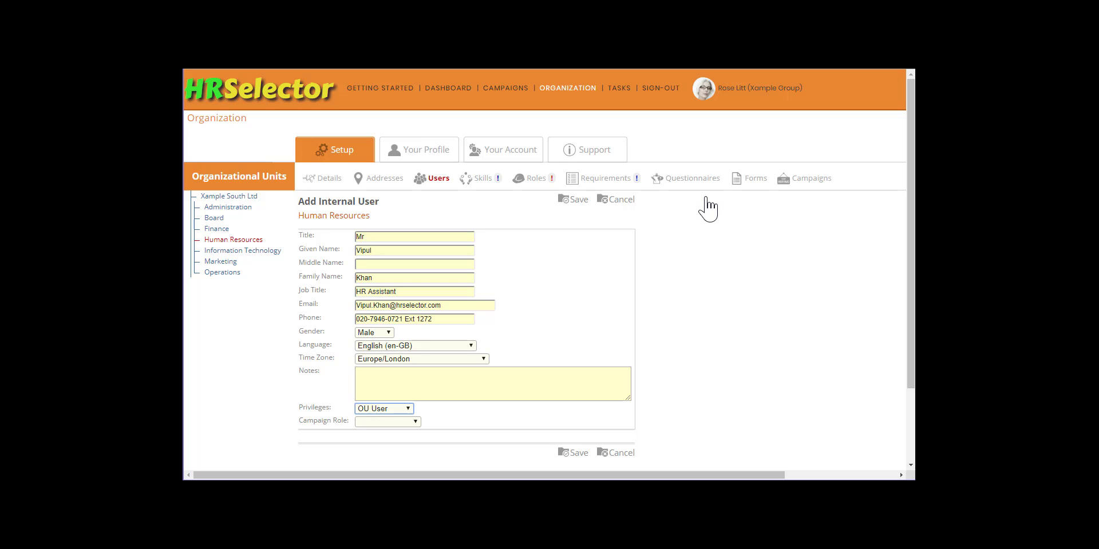
{"action": "key", "text": "a"}
{"action": "key", "text": "Tab"}
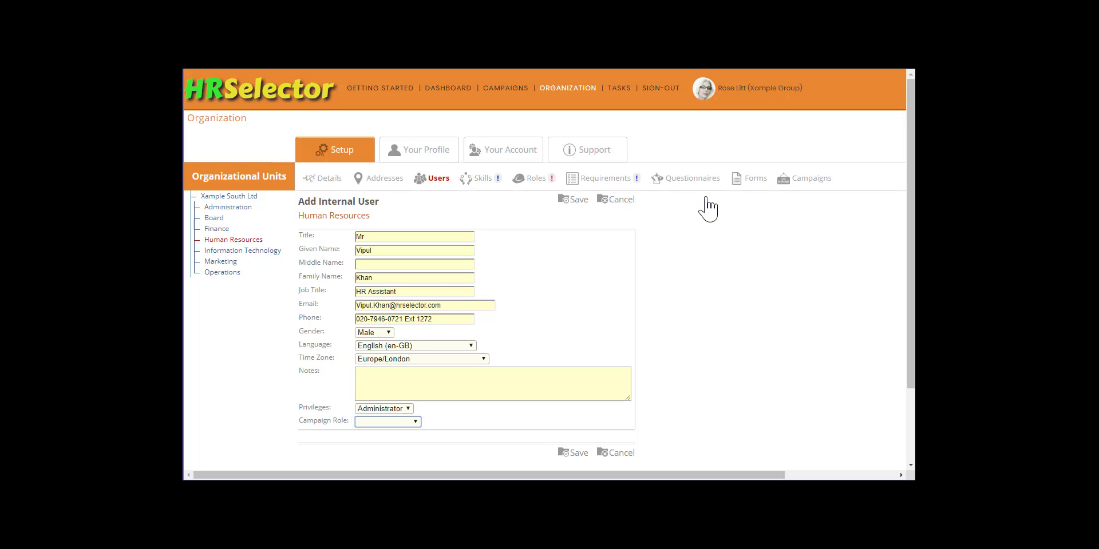
{"action": "key", "text": "a"}
{"action": "left_click", "coordinate": [575, 200]}
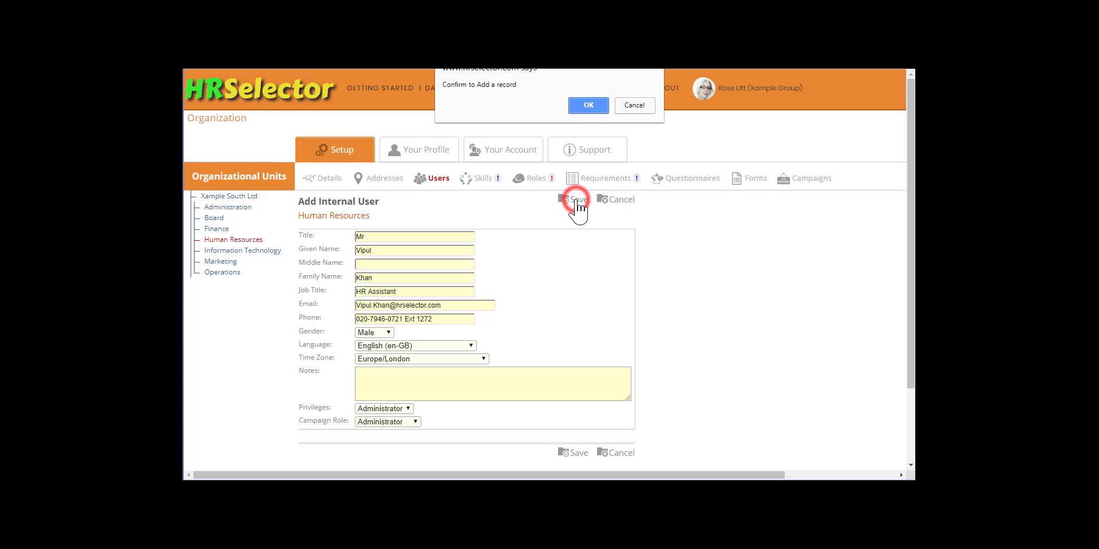
{"action": "left_click", "coordinate": [590, 106]}
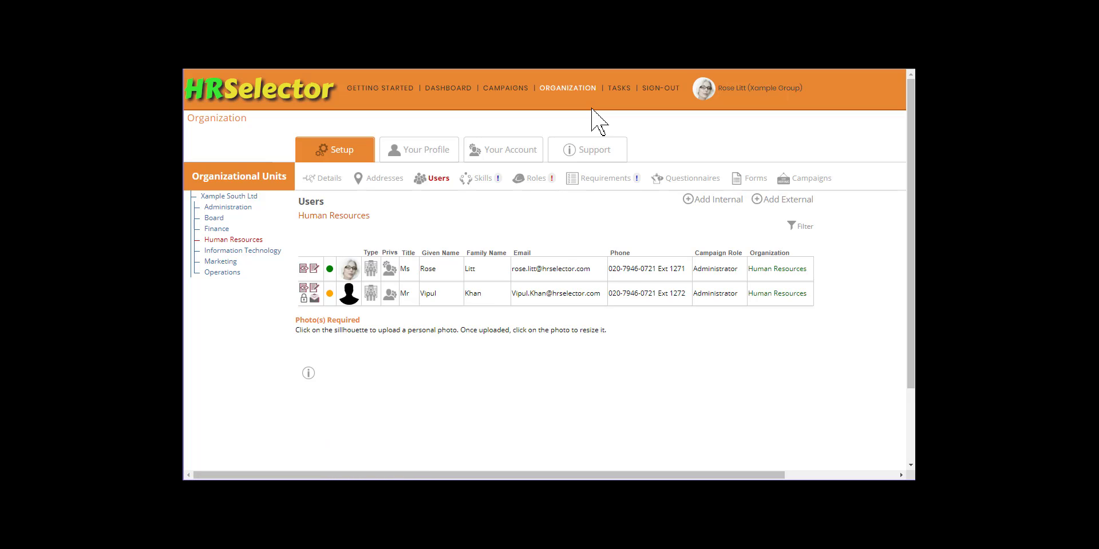
- Start another internal user: title Ms, her name, job title HR Assistant, e-mail and phone
{"action": "left_click", "coordinate": [716, 199]}
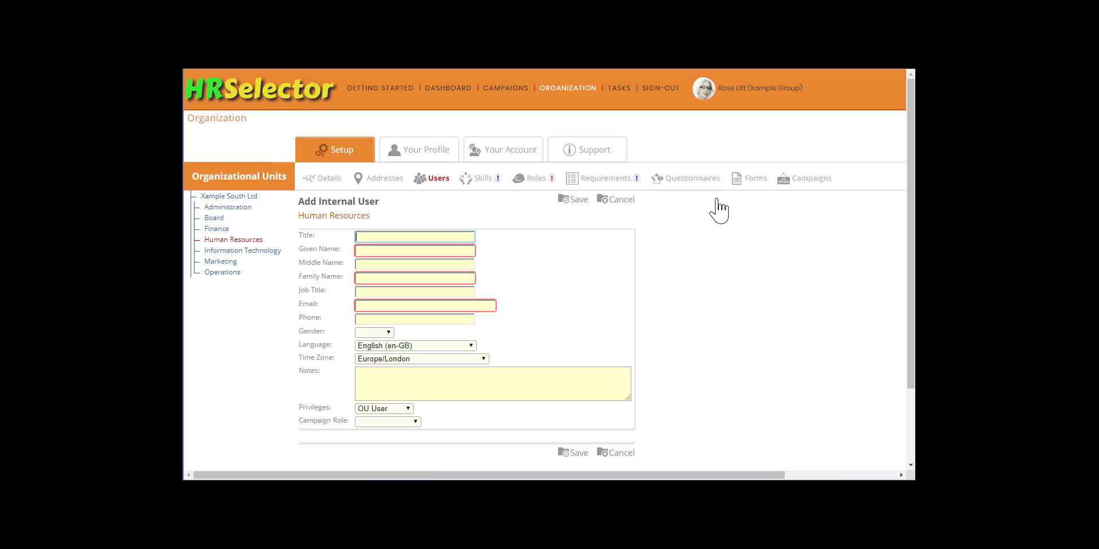
{"action": "type", "text": "Ms"}
{"action": "key", "text": "Tab"}
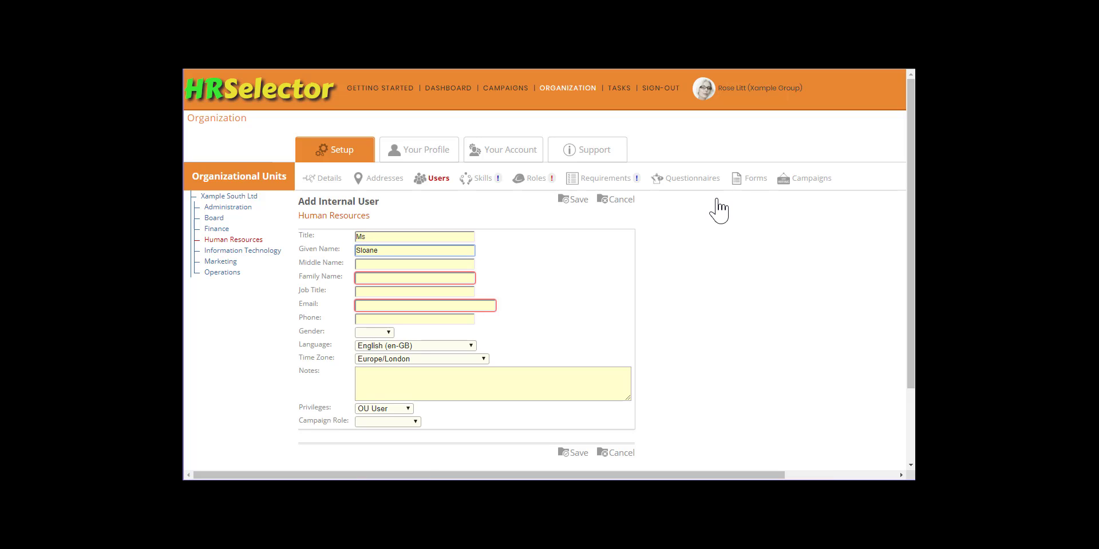
{"action": "key", "text": "Tab"}
{"action": "key", "text": "Tab"}
{"action": "key", "text": "Tab"}
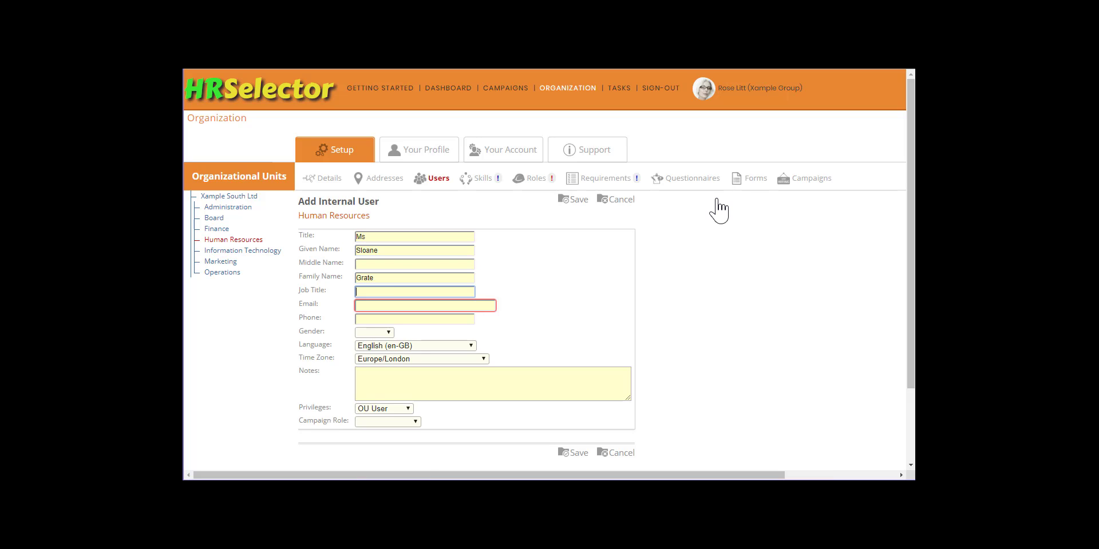
{"action": "type", "text": "HR Assistant"}
{"action": "key", "text": "Tab"}
{"action": "key", "text": "Tab"}
{"action": "type", "text": "020-7946-0721 Ext 1273"}
- Set gender Female, Administrator privileges and campaign role, save, then show Finance's users
{"action": "key", "text": "Tab"}
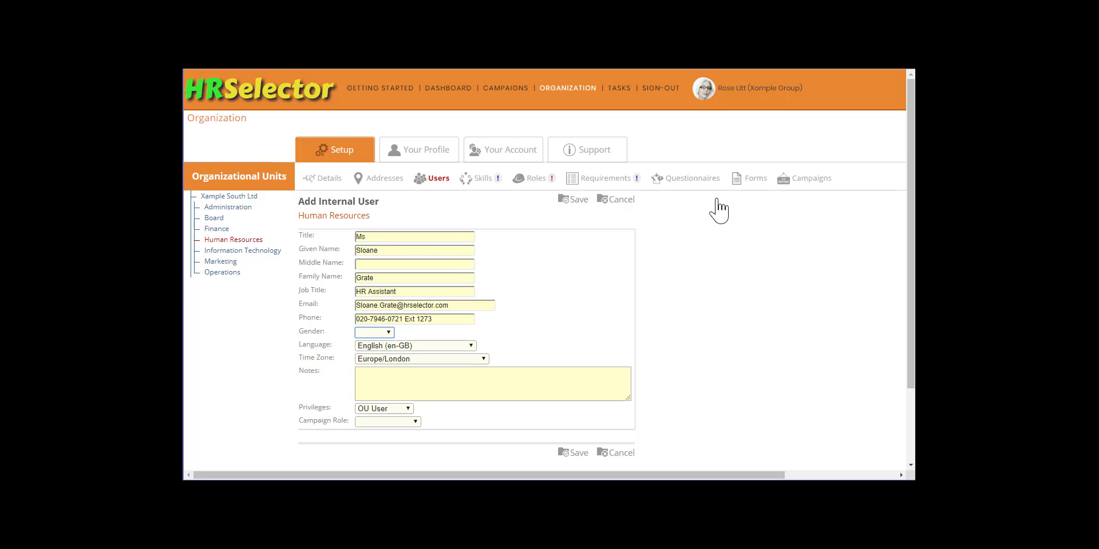
{"action": "key", "text": "f"}
{"action": "key", "text": "Tab"}
{"action": "key", "text": "Tab"}
{"action": "key", "text": "Tab"}
{"action": "key", "text": "Tab"}
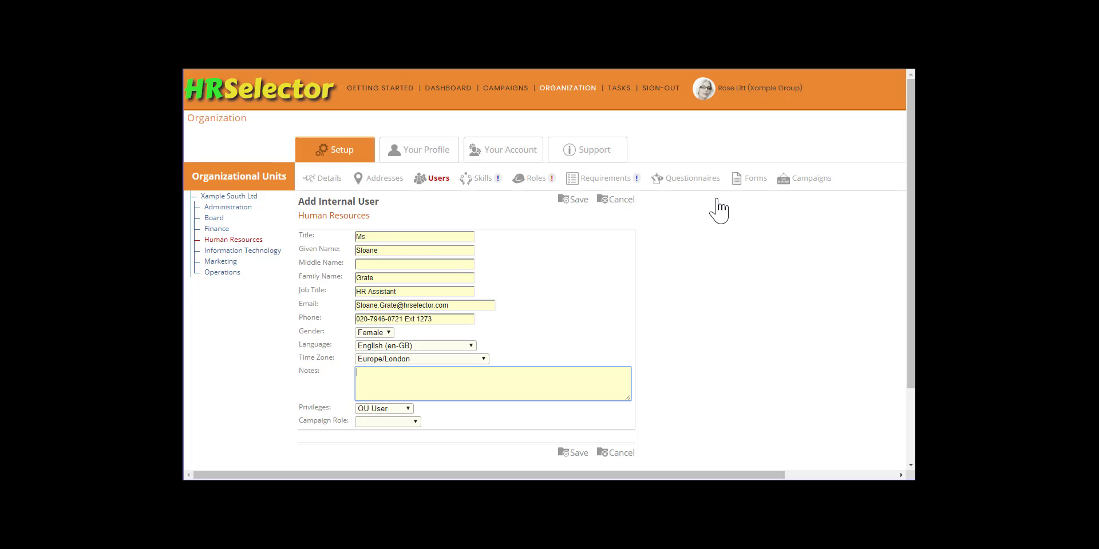
{"action": "key", "text": "a"}
{"action": "key", "text": "Tab"}
{"action": "key", "text": "a"}
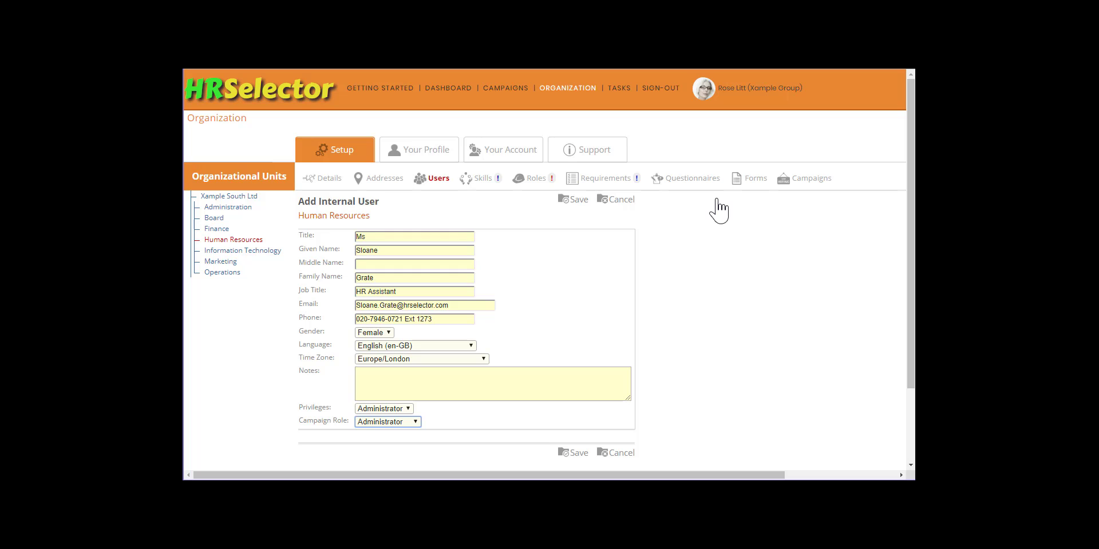
{"action": "left_click", "coordinate": [579, 202]}
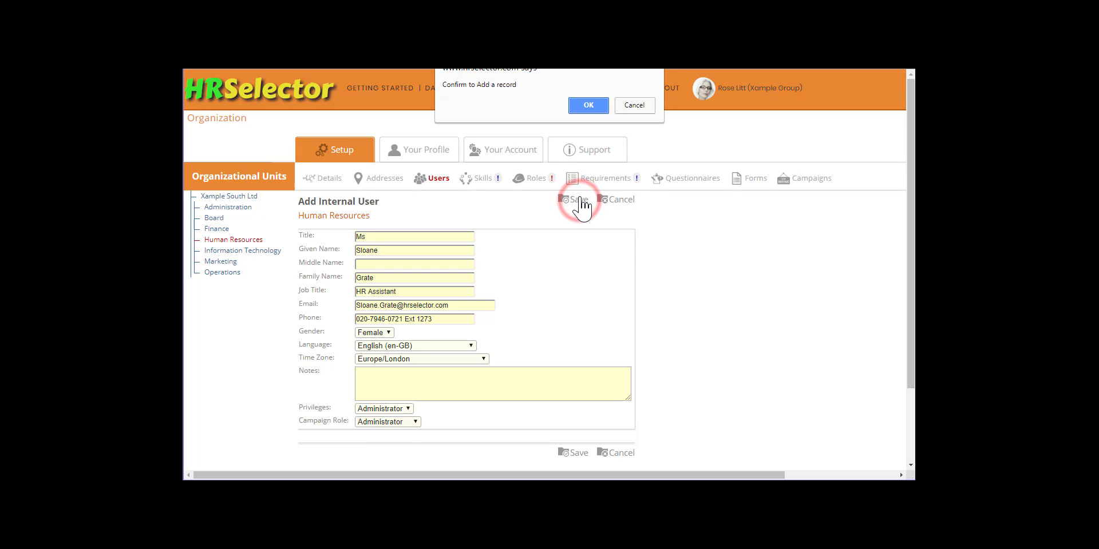
{"action": "left_click", "coordinate": [589, 105]}
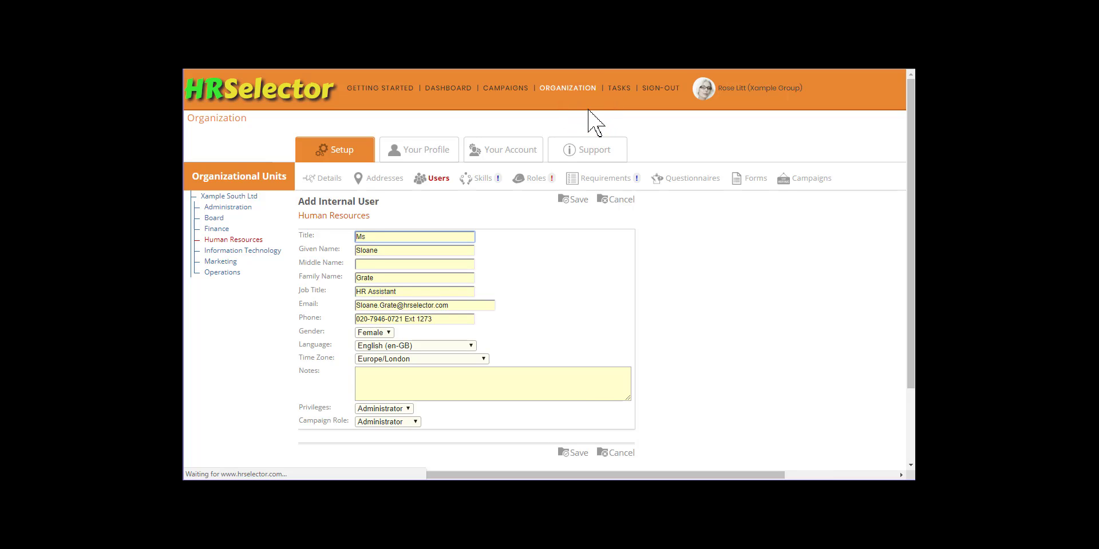
{"action": "left_click", "coordinate": [213, 229]}
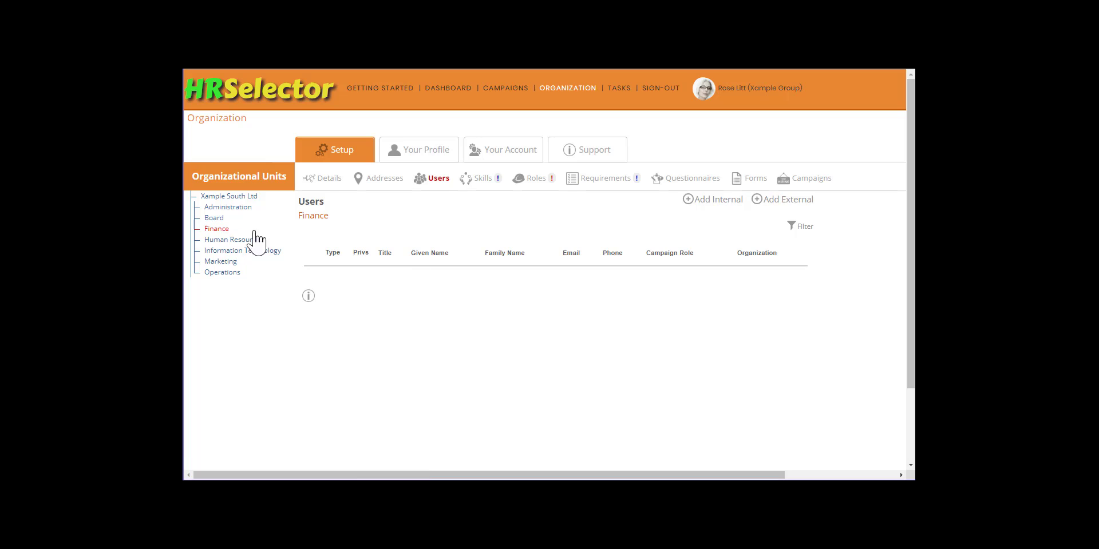
- Start a Finance internal user: title Mrs, her name, job title Accounts Manager, e-mail and phone
{"action": "left_click", "coordinate": [708, 201]}
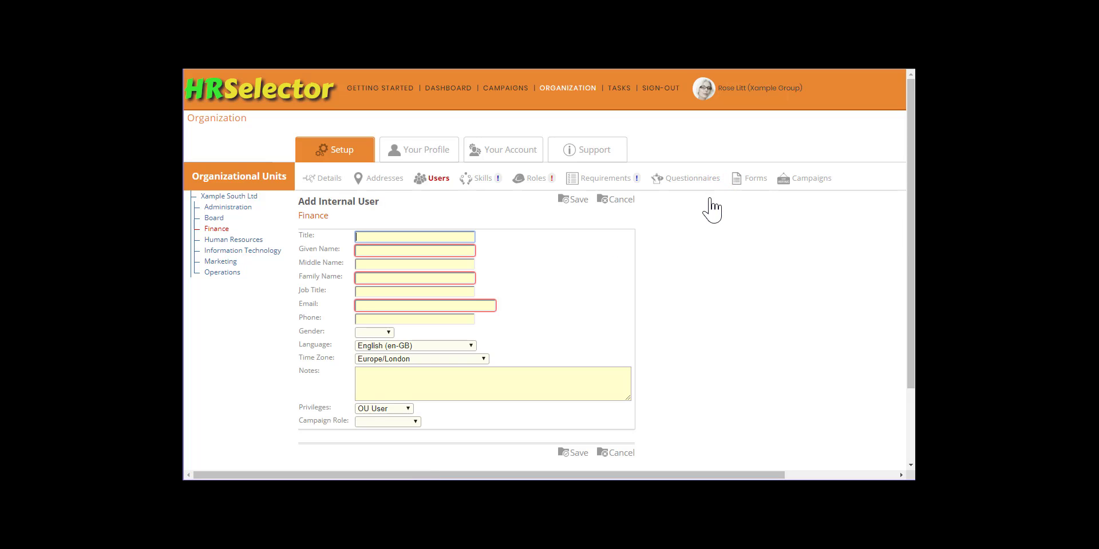
{"action": "type", "text": "Mrs"}
{"action": "key", "text": "Tab"}
{"action": "key", "text": "Tab"}
{"action": "key", "text": "Tab"}
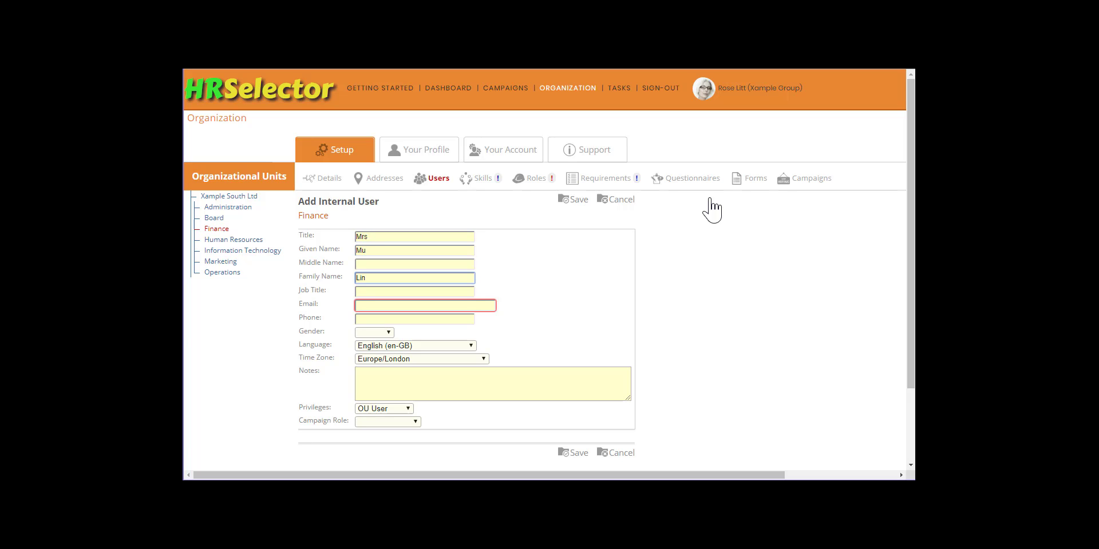
{"action": "key", "text": "Tab"}
{"action": "type", "text": "Accounts Manager"}
{"action": "key", "text": "Tab"}
- Set gender Female, OU User privileges and Interviewer campaign role, then save and confirm
{"action": "key", "text": "Tab"}
{"action": "type", "text": "020-7946-0721 Ext 1211"}
{"action": "key", "text": "Tab"}
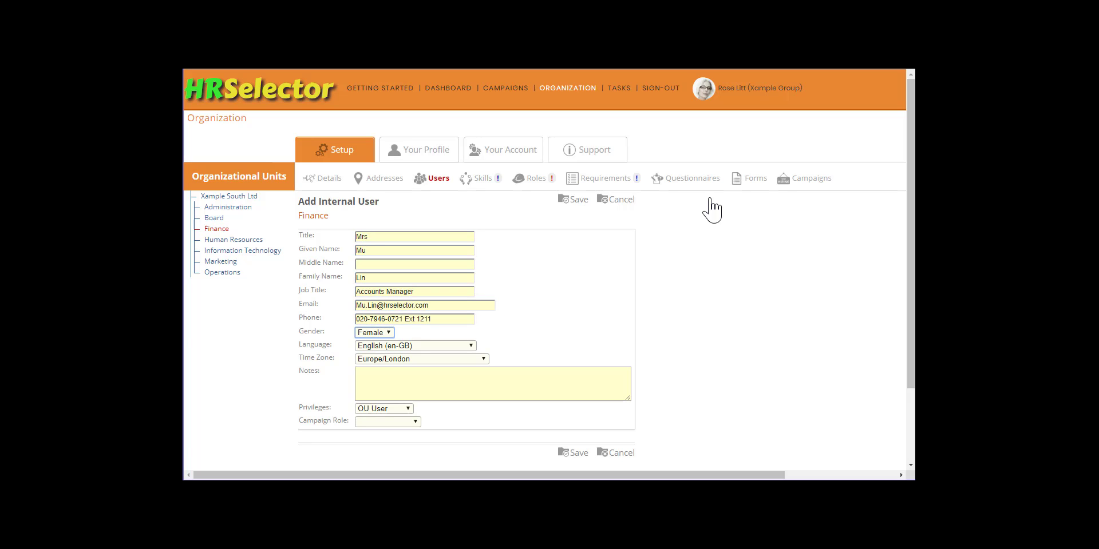
{"action": "key", "text": "Tab"}
{"action": "key", "text": "Tab"}
{"action": "key", "text": "Tab"}
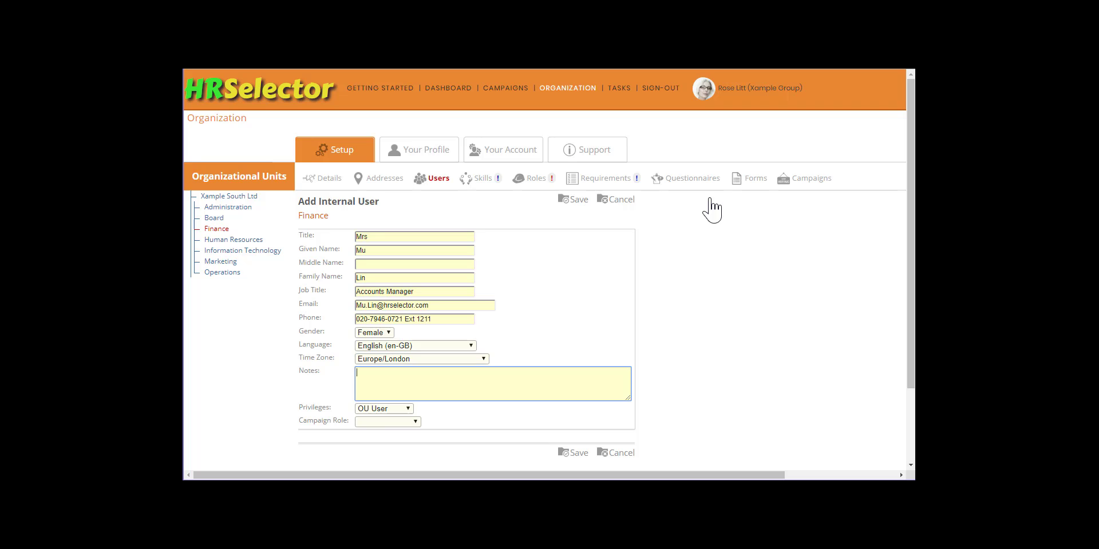
{"action": "key", "text": "Tab"}
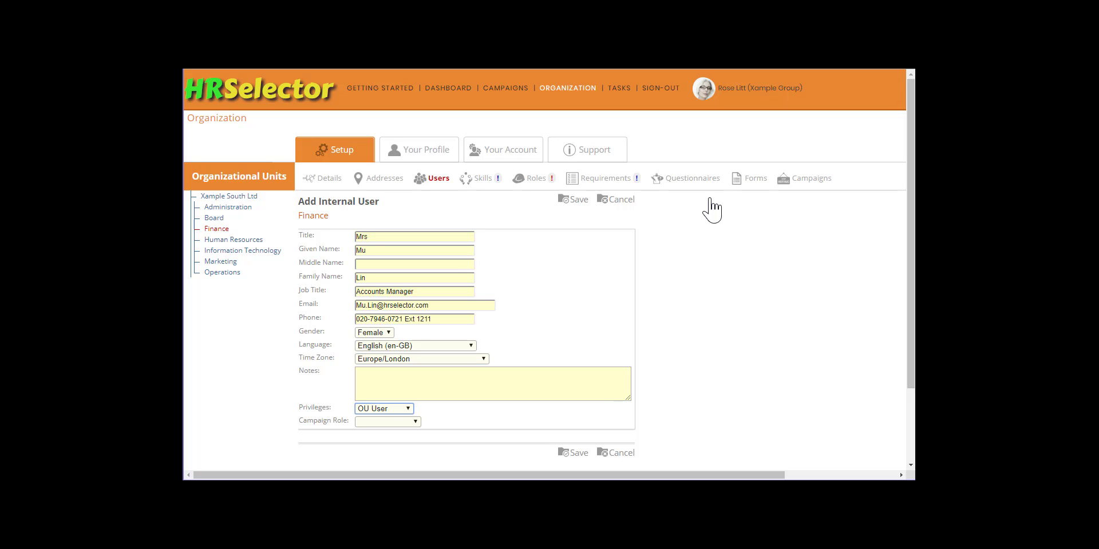
{"action": "key", "text": "Tab"}
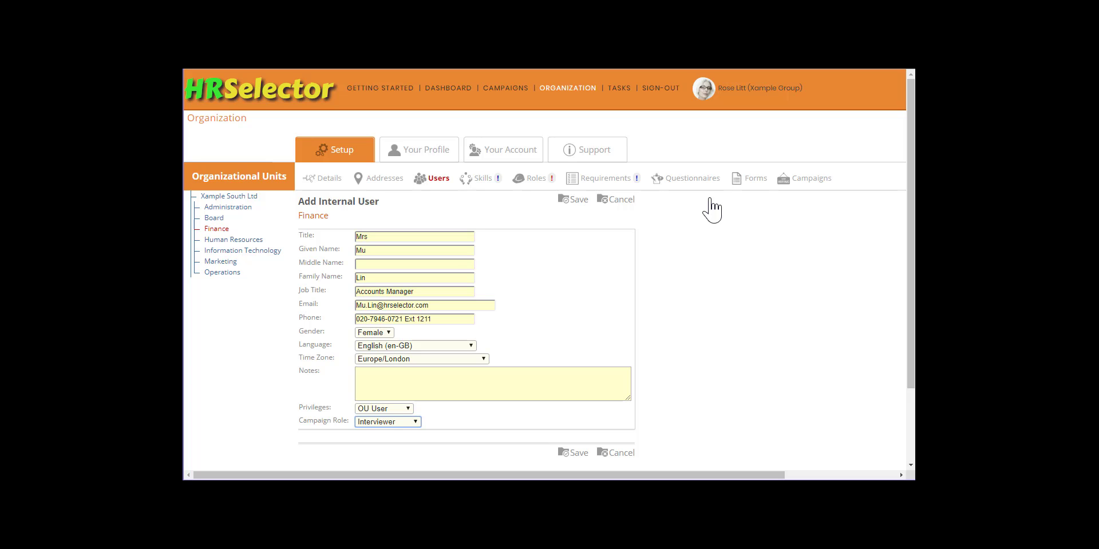
{"action": "left_click", "coordinate": [576, 200]}
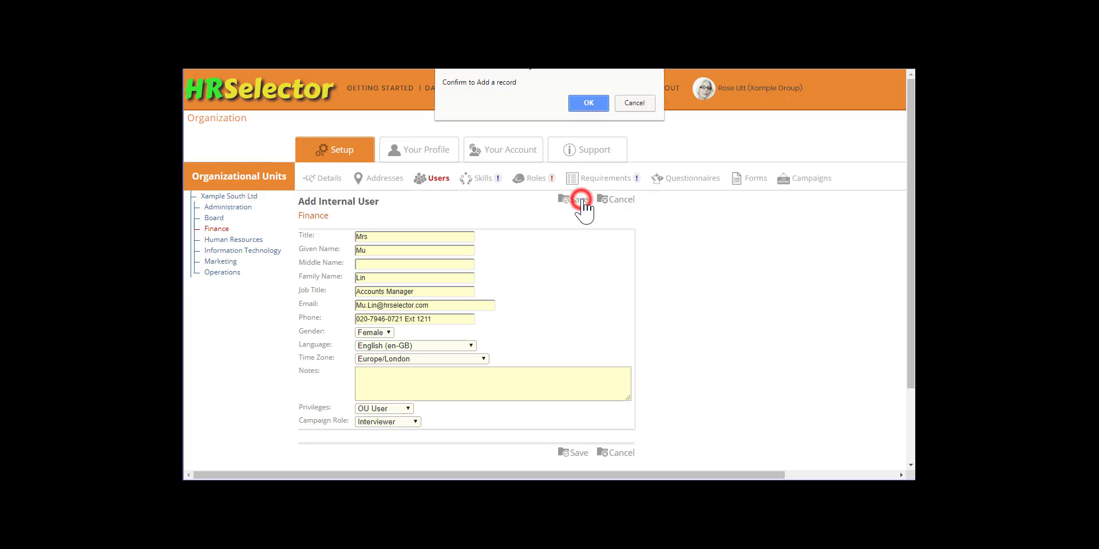
{"action": "left_click", "coordinate": [593, 104]}
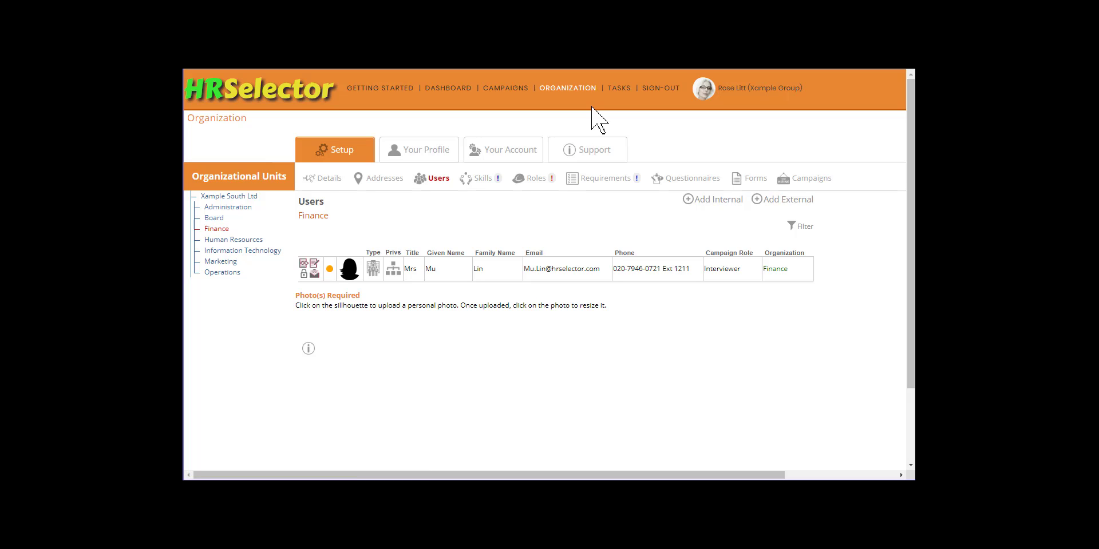
- List all six company users and open the disabled HR Assistant administrator's security settings
{"action": "left_click", "coordinate": [240, 197]}
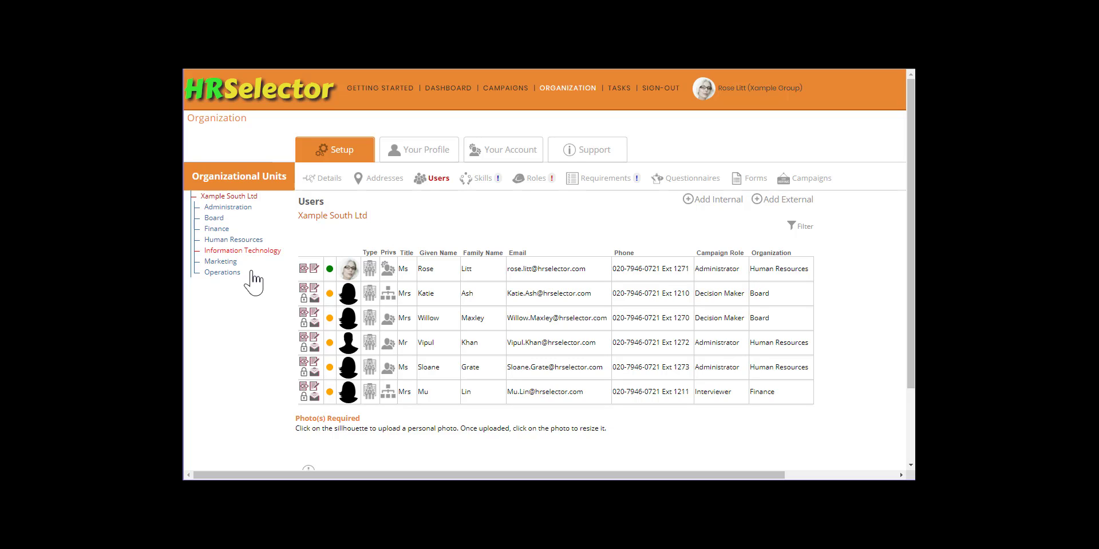
{"action": "left_click", "coordinate": [304, 347]}
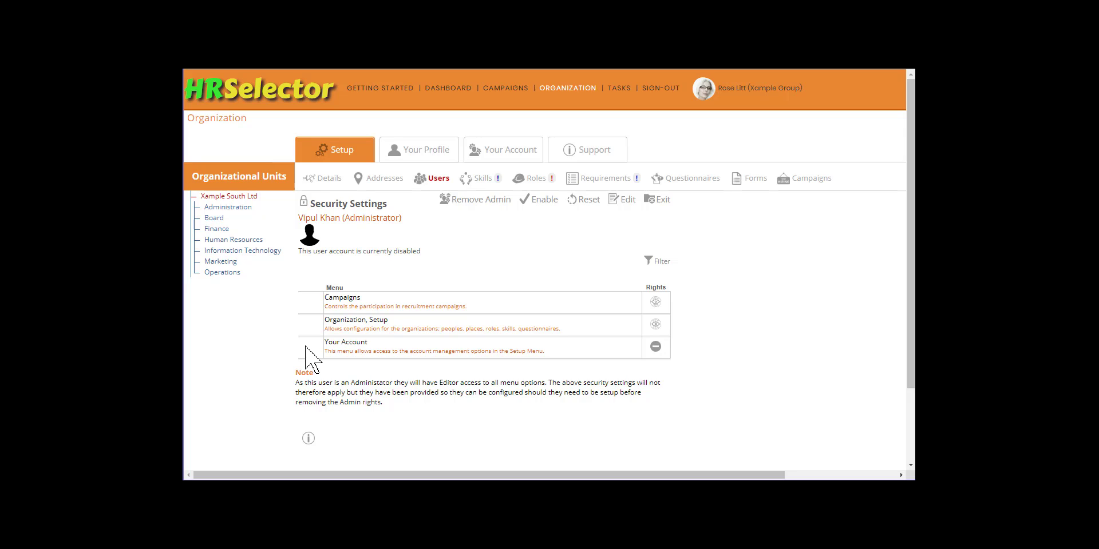
{"action": "left_click", "coordinate": [617, 200]}
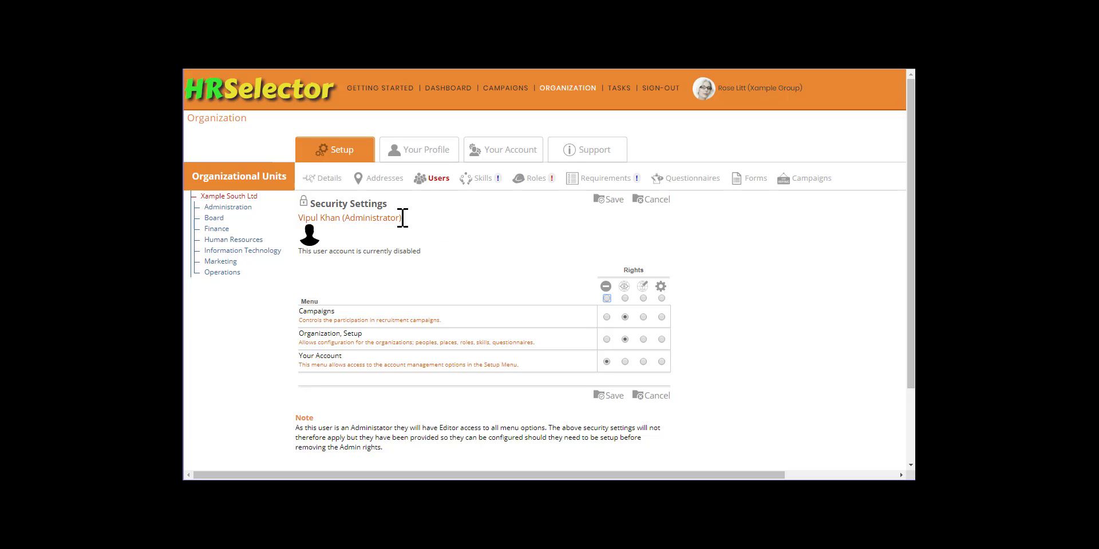
{"action": "left_click", "coordinate": [656, 202]}
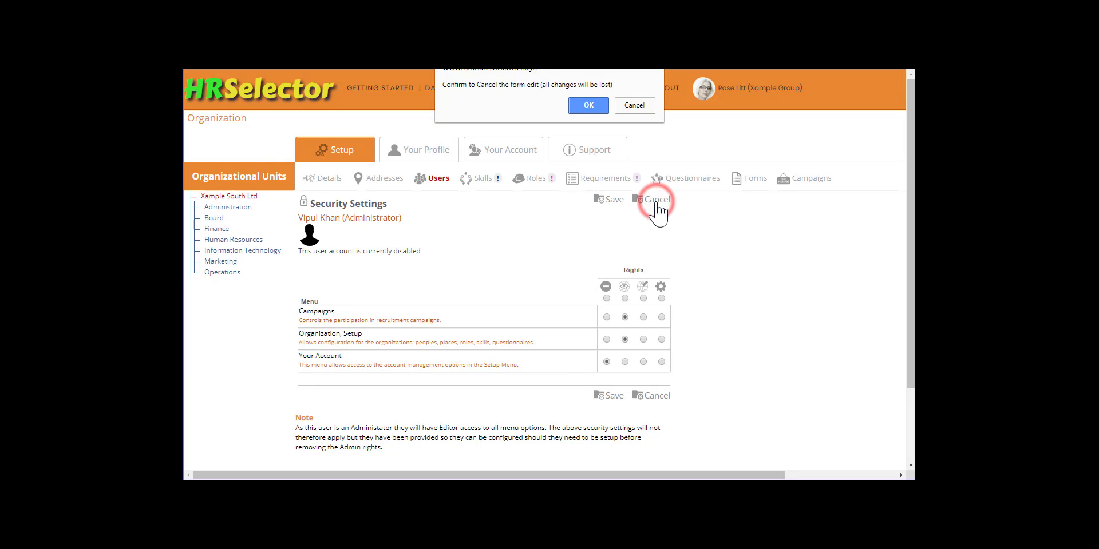
{"action": "left_click", "coordinate": [596, 101]}
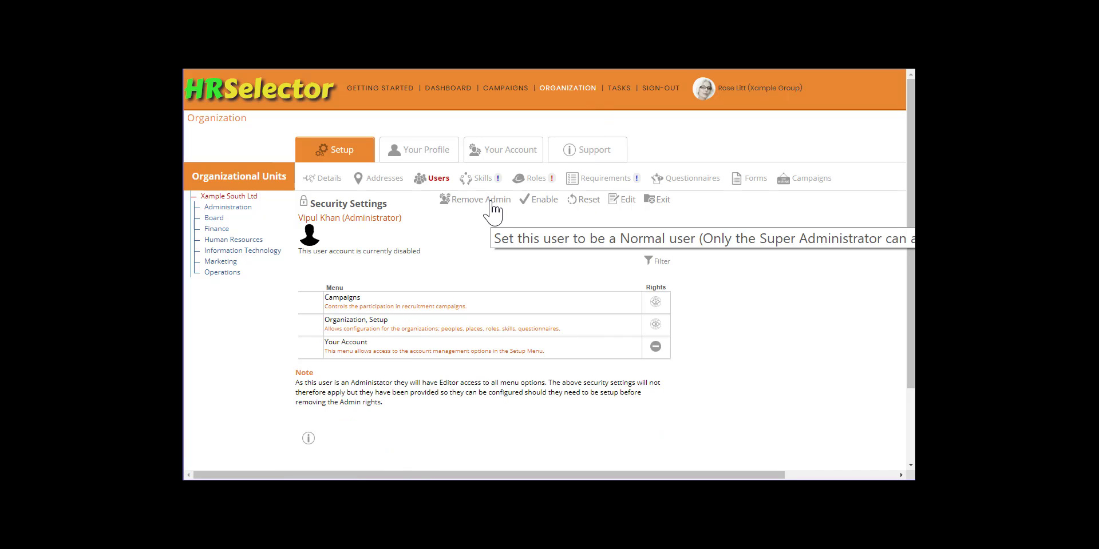
- Upload the second user's photo and crop it so the face fits the guide circle
{"action": "left_click", "coordinate": [662, 200]}
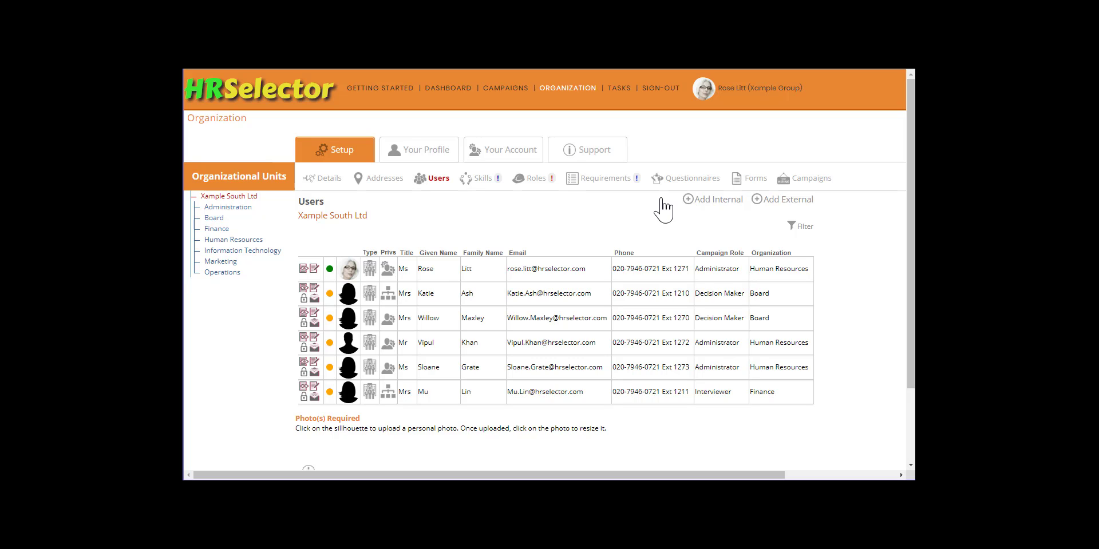
{"action": "left_click", "coordinate": [350, 289]}
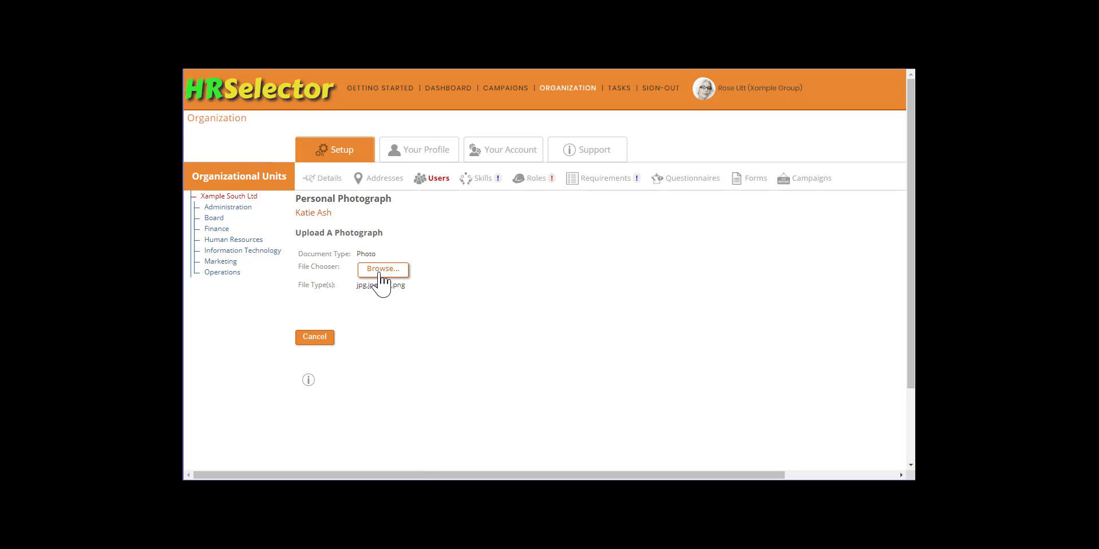
{"action": "left_click", "coordinate": [380, 277]}
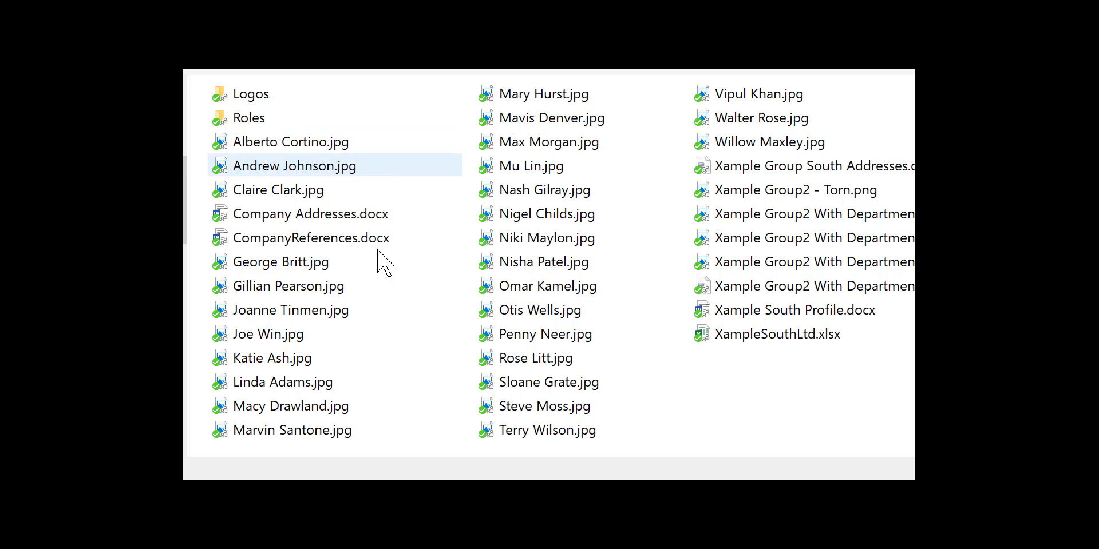
{"action": "double_click", "coordinate": [319, 358]}
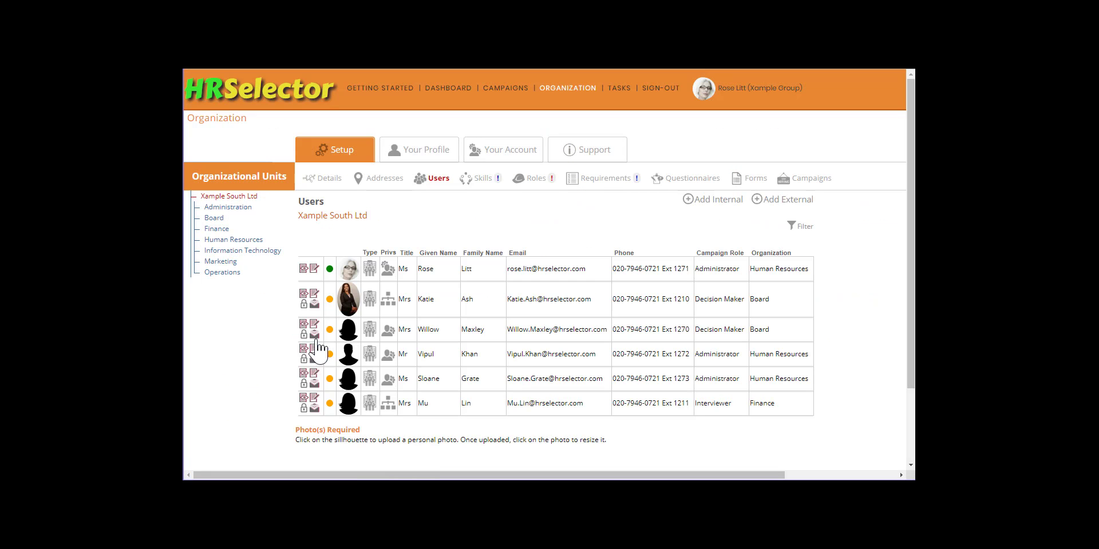
{"action": "left_click", "coordinate": [350, 298]}
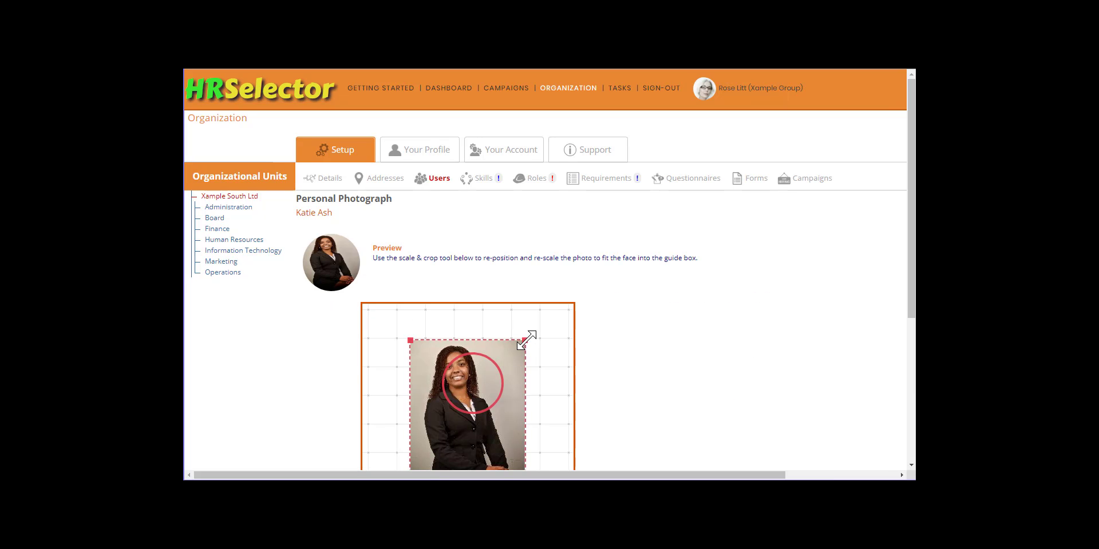
{"action": "left_click_drag", "start_coordinate": [525, 340], "coordinate": [528, 378]}
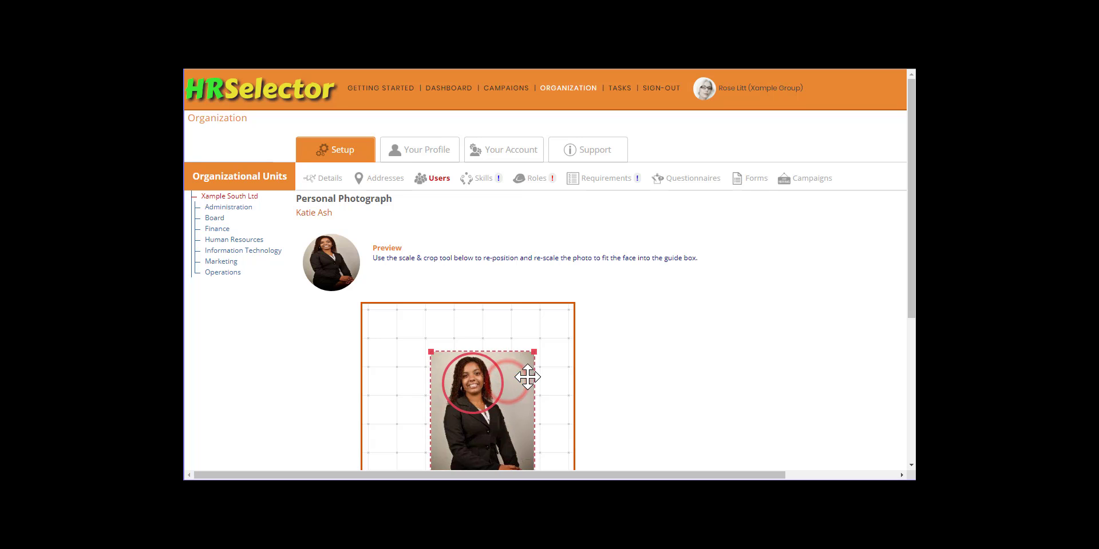
{"action": "scroll", "coordinate": [561, 385], "scroll_direction": "down", "scroll_amount": 2}
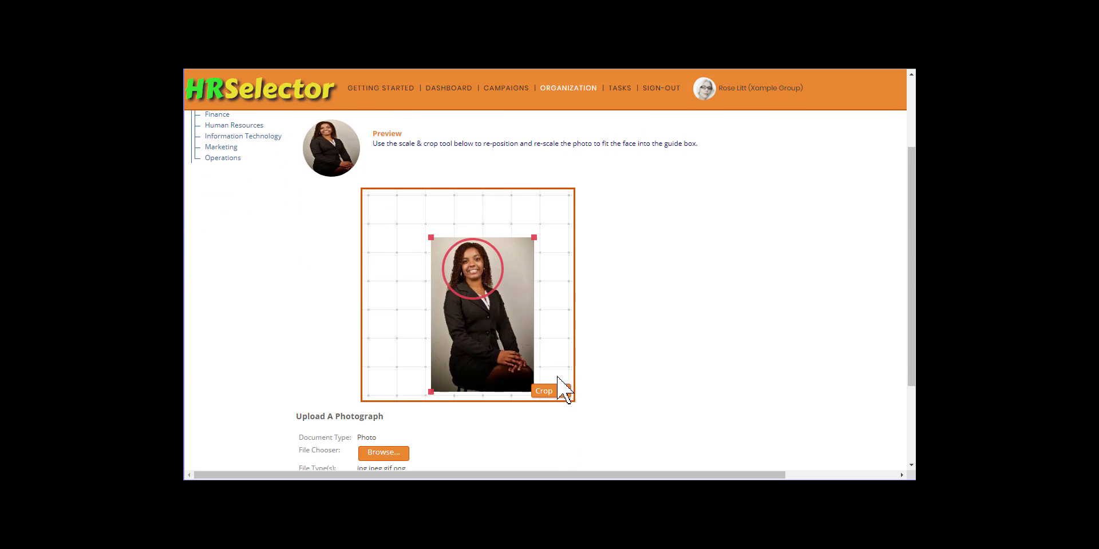
{"action": "left_click", "coordinate": [549, 391]}
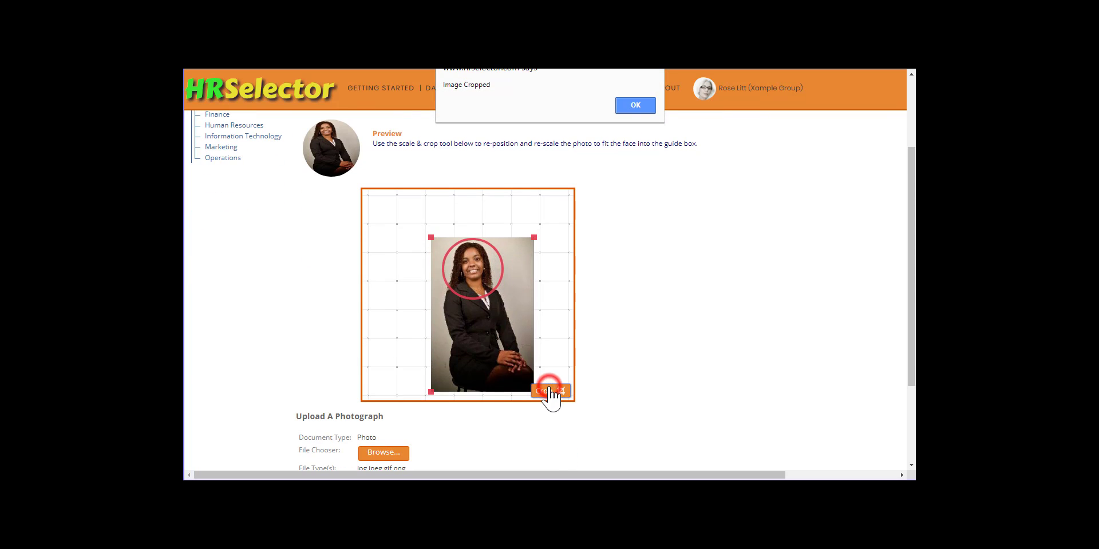
{"action": "left_click", "coordinate": [630, 108]}
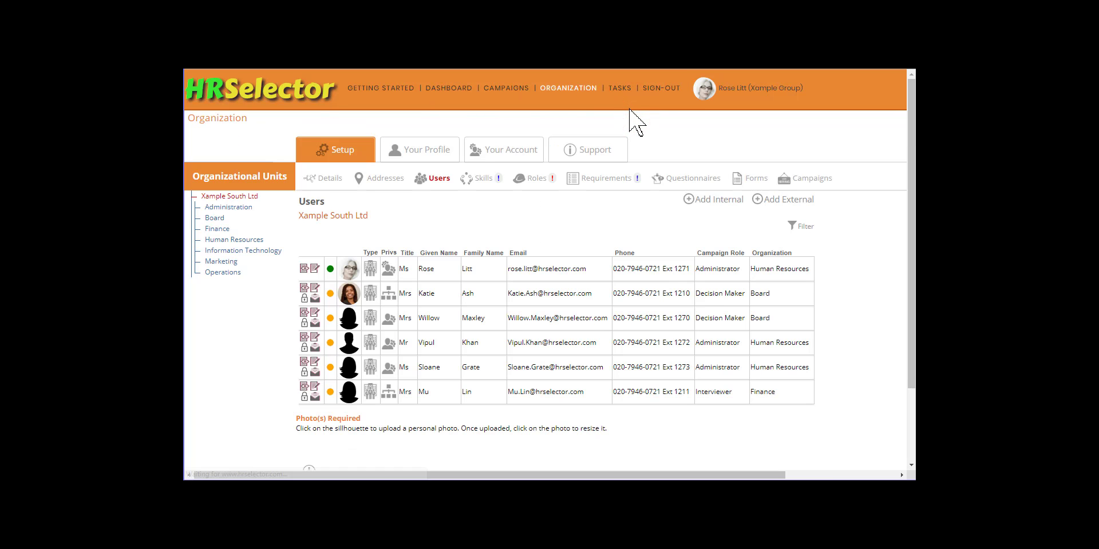
- Upload the next user's photo and crop it with the face centred in the circle
{"action": "left_click", "coordinate": [348, 319]}
{"action": "left_click", "coordinate": [380, 268]}
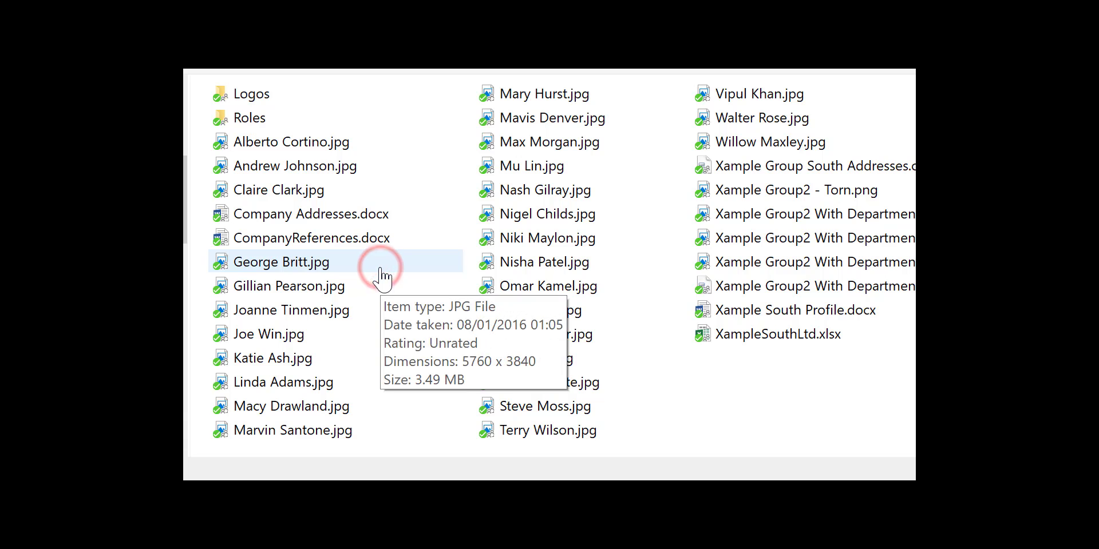
{"action": "double_click", "coordinate": [713, 146]}
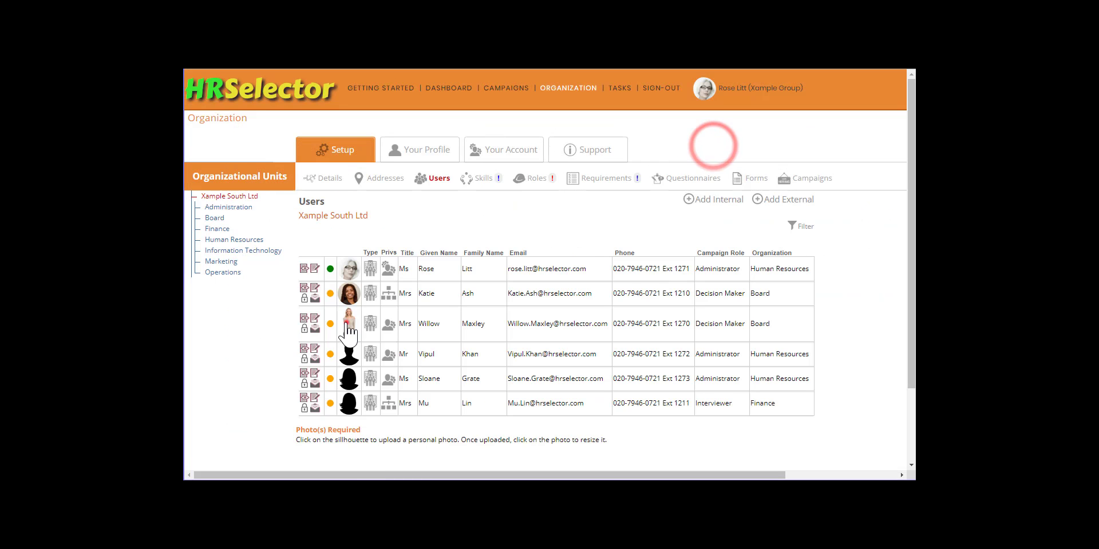
{"action": "left_click", "coordinate": [346, 323]}
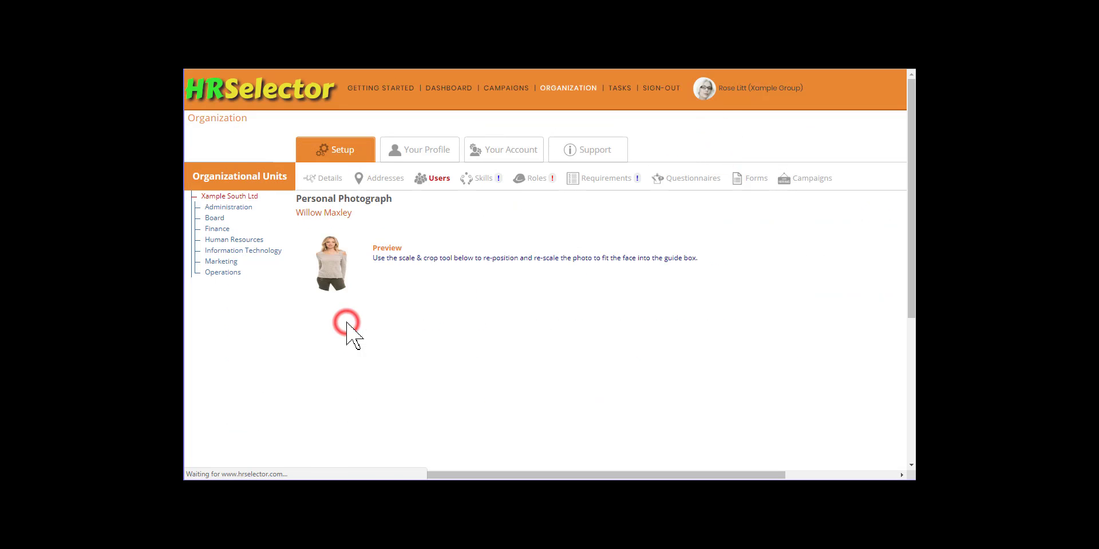
{"action": "mouse_move", "coordinate": [518, 376]}
{"action": "left_mouse_down"}
{"action": "mouse_move", "coordinate": [524, 386]}
{"action": "mouse_move", "coordinate": [544, 359]}
{"action": "mouse_move", "coordinate": [523, 355]}
{"action": "mouse_move", "coordinate": [520, 368]}
{"action": "left_mouse_up"}
{"action": "scroll", "coordinate": [549, 366], "scroll_direction": "down", "scroll_amount": 2}
{"action": "left_click", "coordinate": [550, 391]}
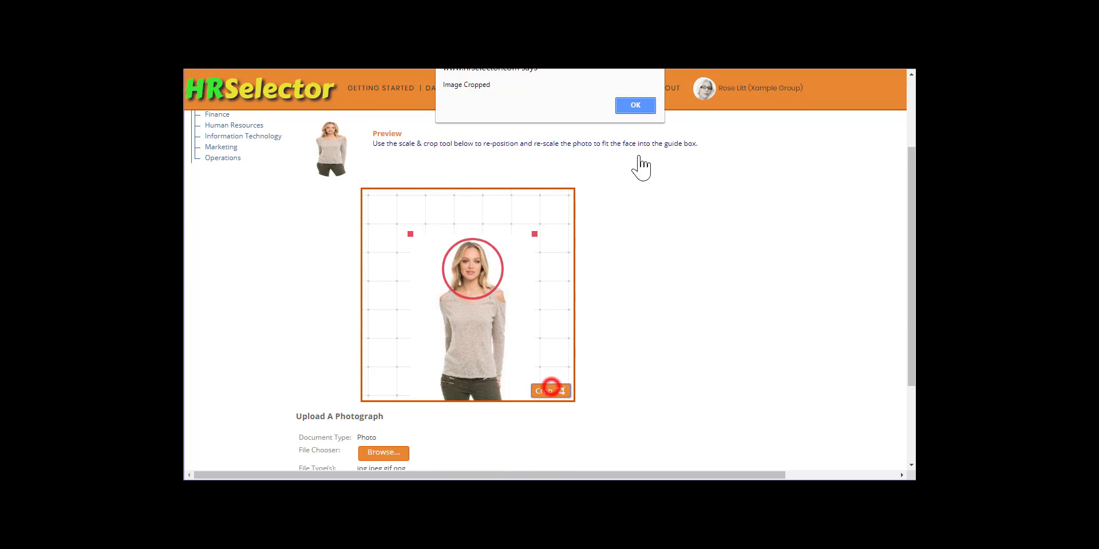
{"action": "left_click", "coordinate": [634, 106]}
- Upload the fourth user's photo, enlarge it and crop it with the face in the guide circle
{"action": "left_click", "coordinate": [349, 346]}
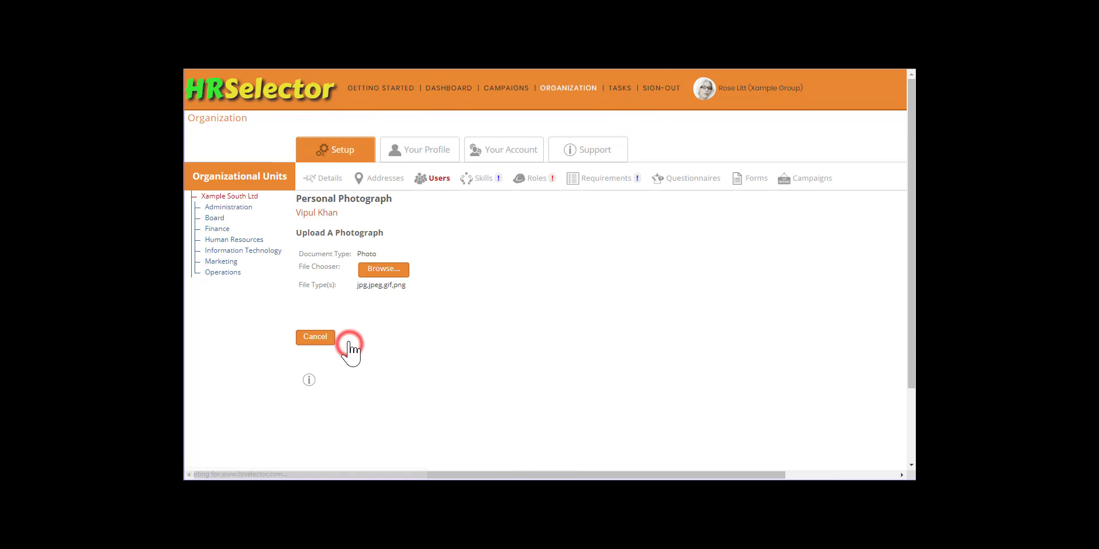
{"action": "left_click", "coordinate": [383, 268]}
{"action": "double_click", "coordinate": [744, 95]}
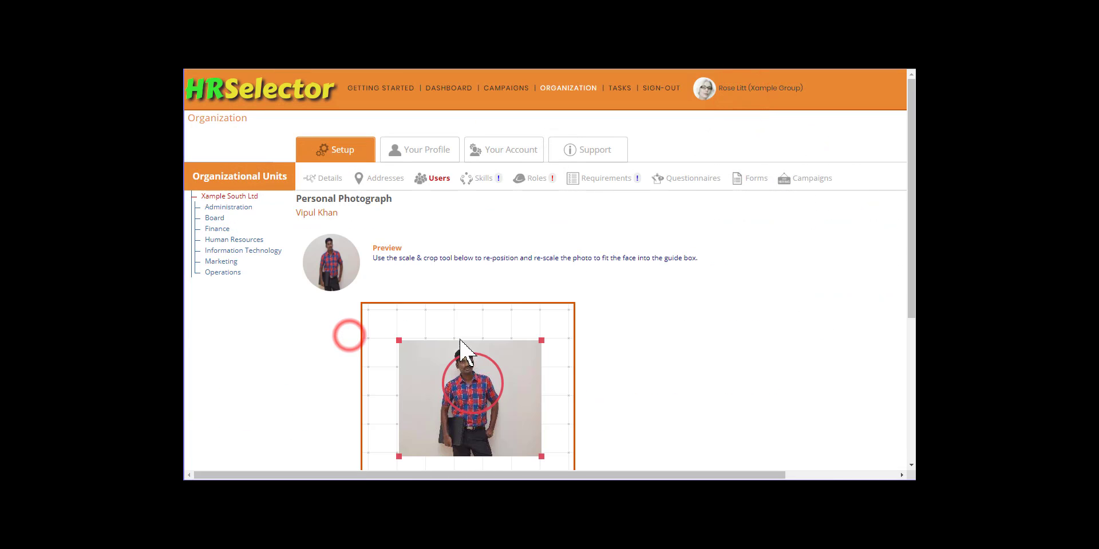
{"action": "left_click_drag", "start_coordinate": [541, 341], "coordinate": [583, 324]}
{"action": "left_click_drag", "start_coordinate": [527, 365], "coordinate": [534, 366]}
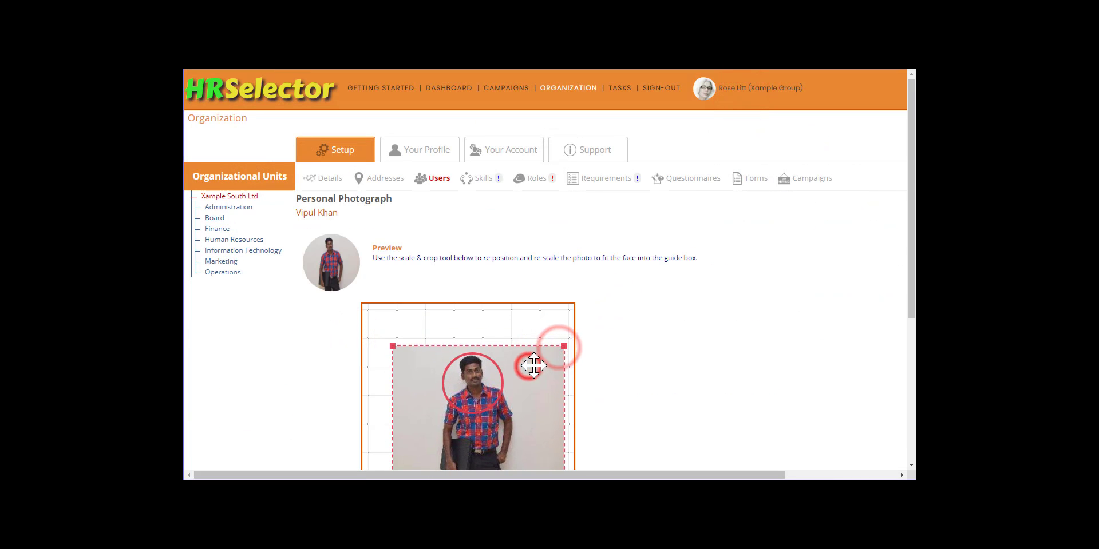
{"action": "scroll", "coordinate": [538, 368], "scroll_direction": "down", "scroll_amount": 3}
{"action": "left_click", "coordinate": [544, 333]}
{"action": "left_click", "coordinate": [633, 103]}
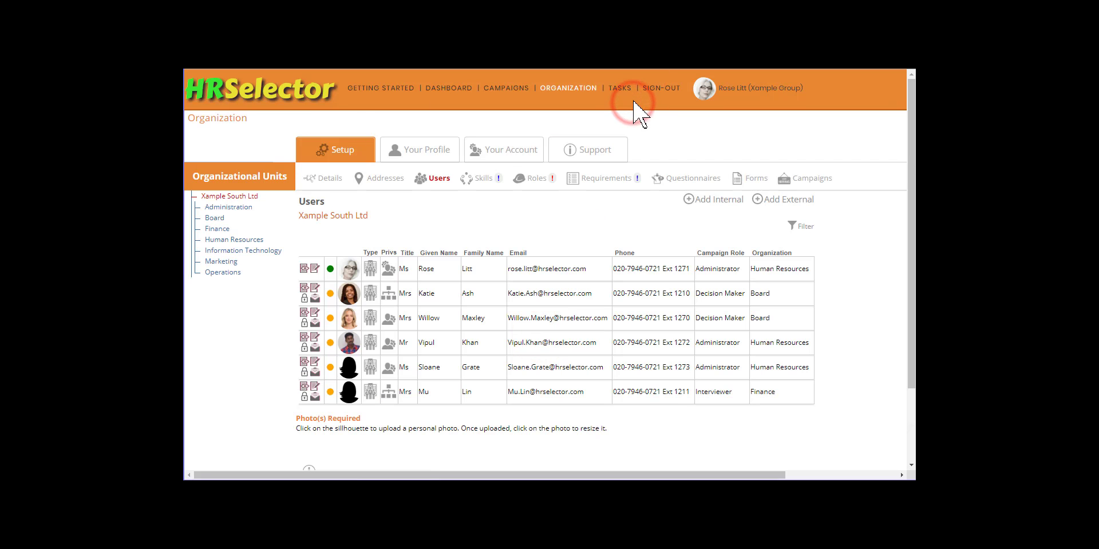
- Upload the fifth user's photo, shrink and reposition it to fit the circle, then crop
{"action": "left_click", "coordinate": [353, 366]}
{"action": "left_click", "coordinate": [384, 272]}
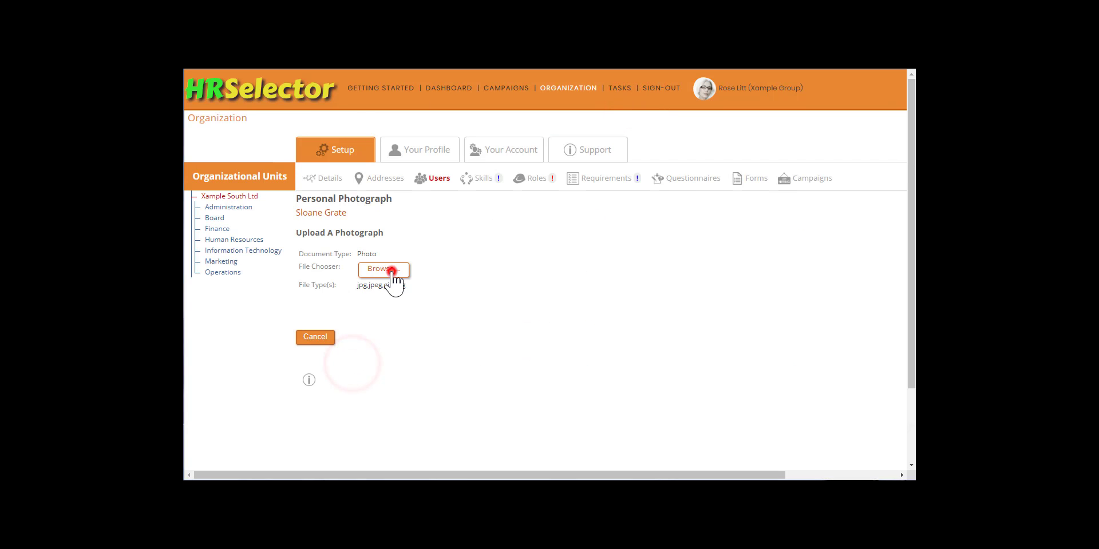
{"action": "double_click", "coordinate": [522, 383]}
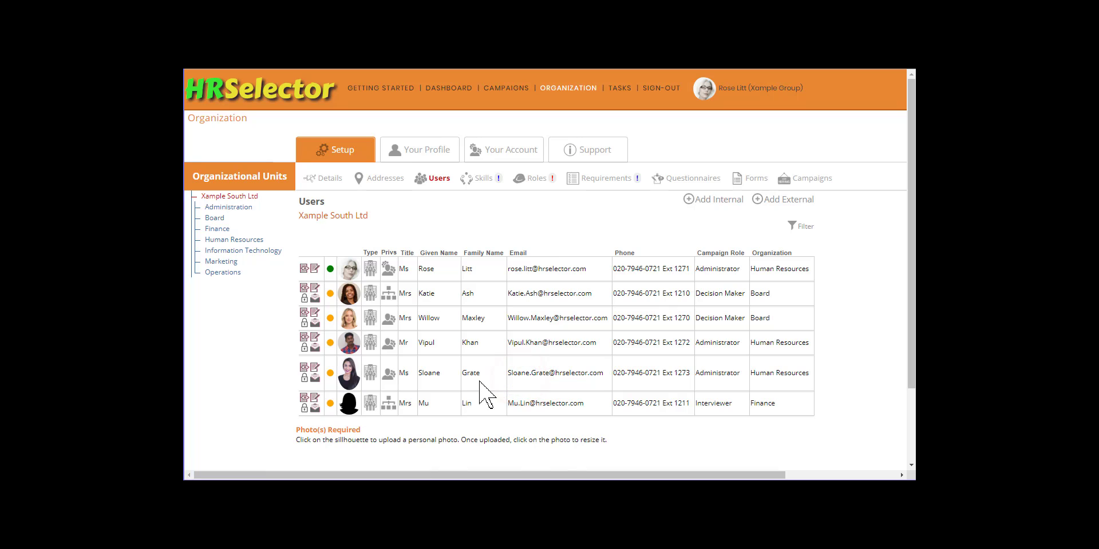
{"action": "left_click", "coordinate": [349, 372]}
{"action": "left_click_drag", "start_coordinate": [523, 347], "coordinate": [510, 367]}
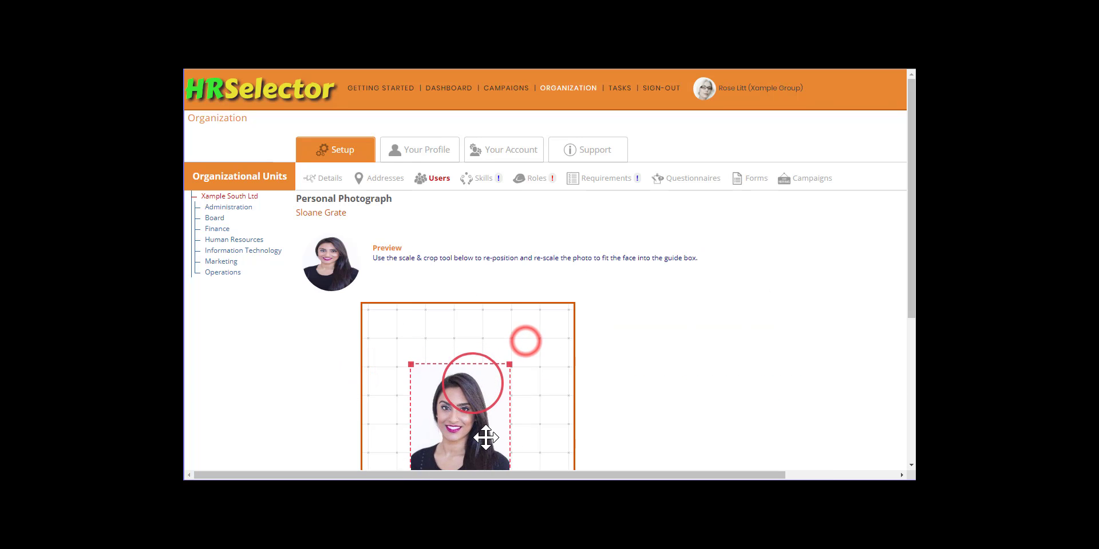
{"action": "left_click_drag", "start_coordinate": [485, 437], "coordinate": [508, 411]}
{"action": "left_click_drag", "start_coordinate": [530, 334], "coordinate": [514, 357]}
{"action": "left_click_drag", "start_coordinate": [497, 420], "coordinate": [504, 408]}
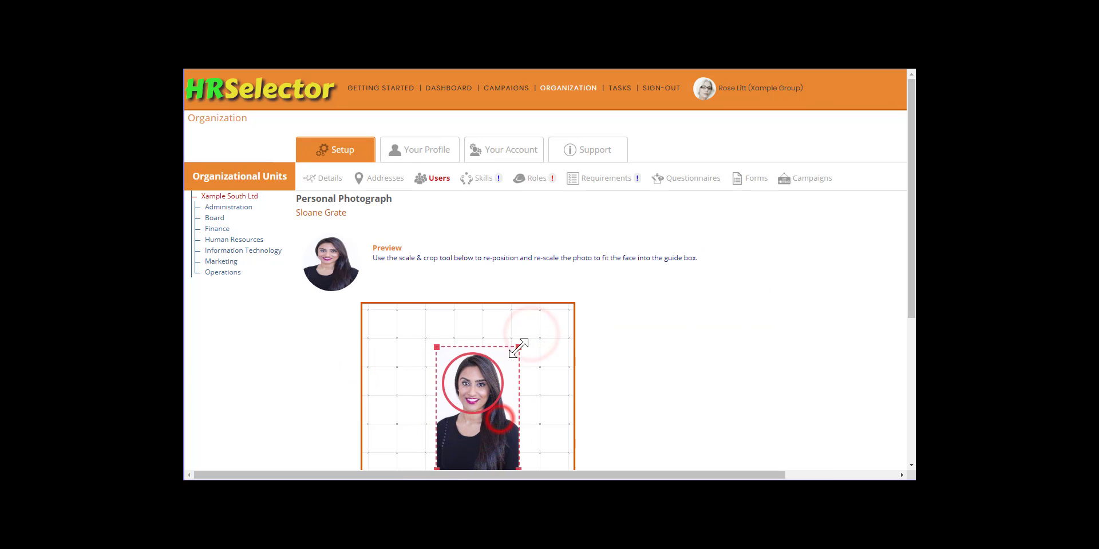
{"action": "left_click_drag", "start_coordinate": [519, 346], "coordinate": [515, 350]}
{"action": "left_click_drag", "start_coordinate": [506, 409], "coordinate": [508, 411]}
{"action": "scroll", "coordinate": [538, 407], "scroll_direction": "down", "scroll_amount": 2}
{"action": "left_click", "coordinate": [538, 390]}
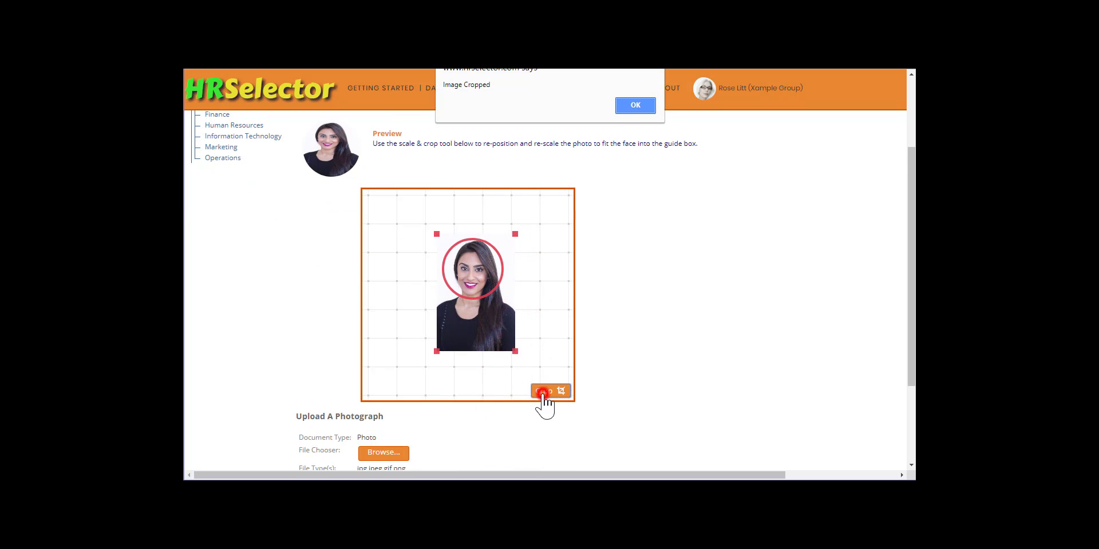
{"action": "left_click", "coordinate": [625, 104]}
- Upload the last user's photo, resize it and center the face in the circle before cropping
{"action": "left_click", "coordinate": [347, 393]}
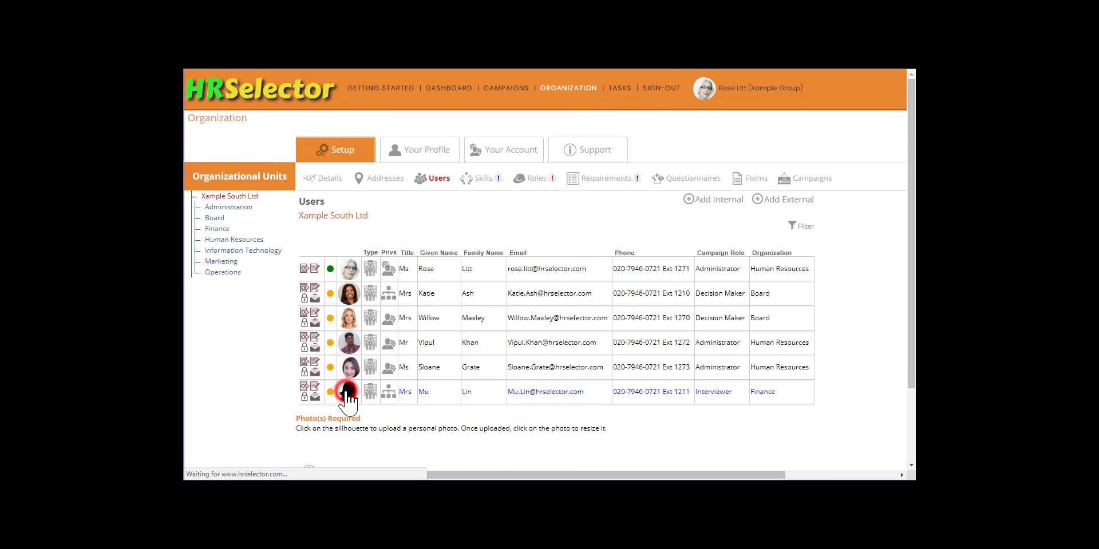
{"action": "left_click", "coordinate": [383, 269]}
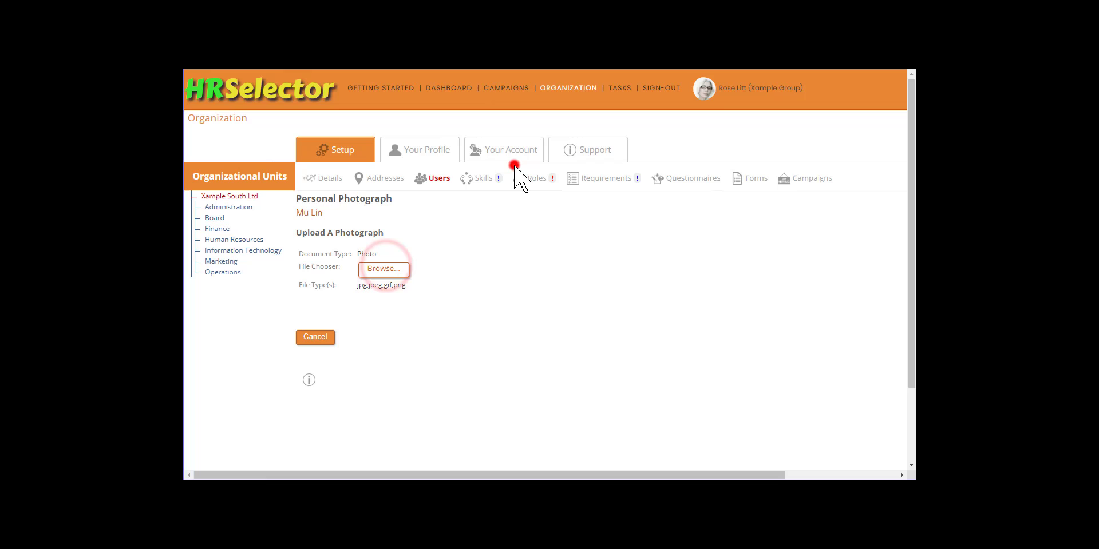
{"action": "left_click", "coordinate": [514, 165]}
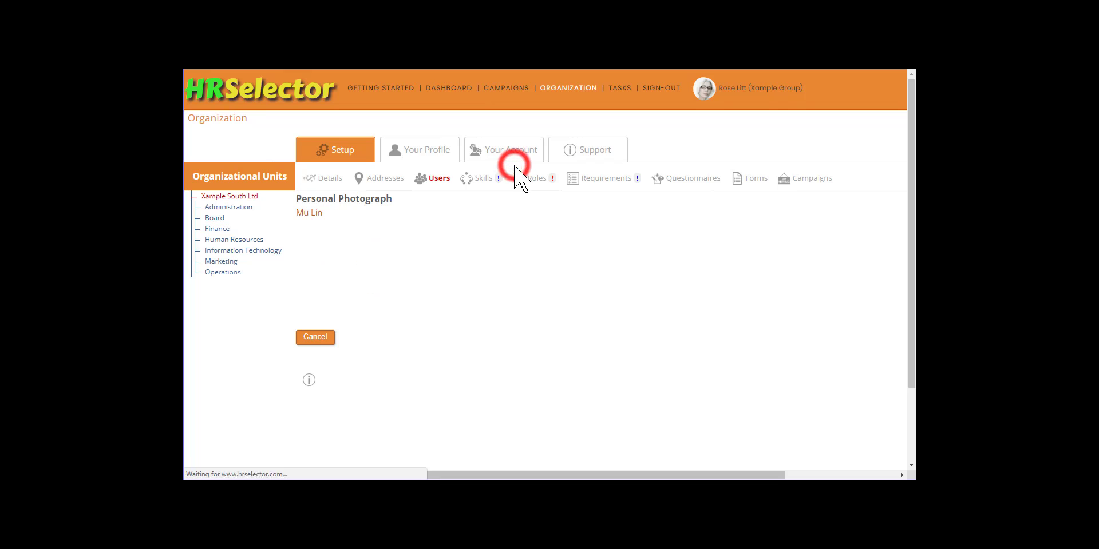
{"action": "left_click", "coordinate": [348, 394]}
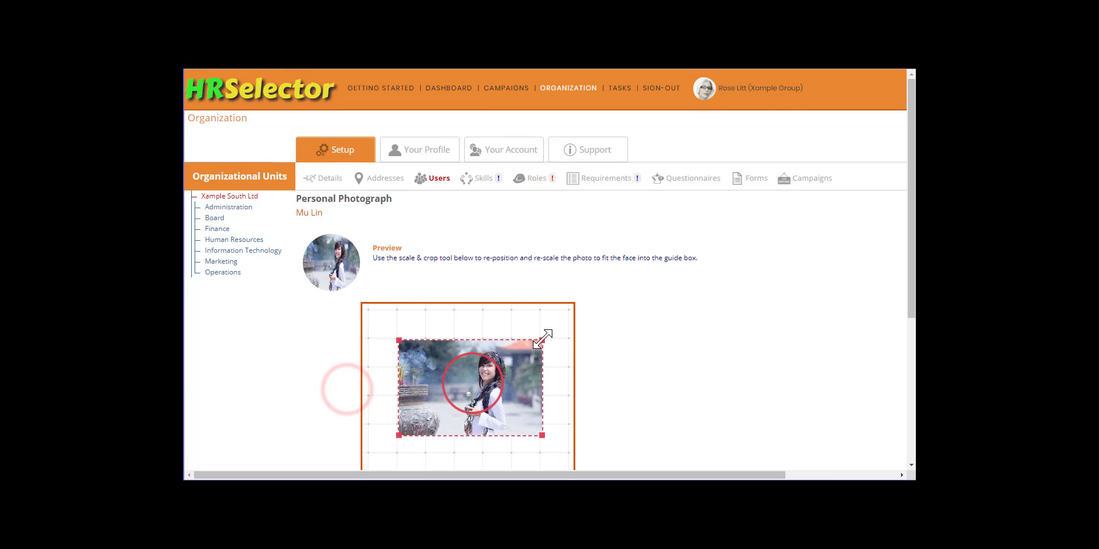
{"action": "left_click_drag", "start_coordinate": [546, 338], "coordinate": [568, 323]}
{"action": "left_click_drag", "start_coordinate": [373, 453], "coordinate": [415, 423]}
{"action": "left_click_drag", "start_coordinate": [530, 372], "coordinate": [491, 394]}
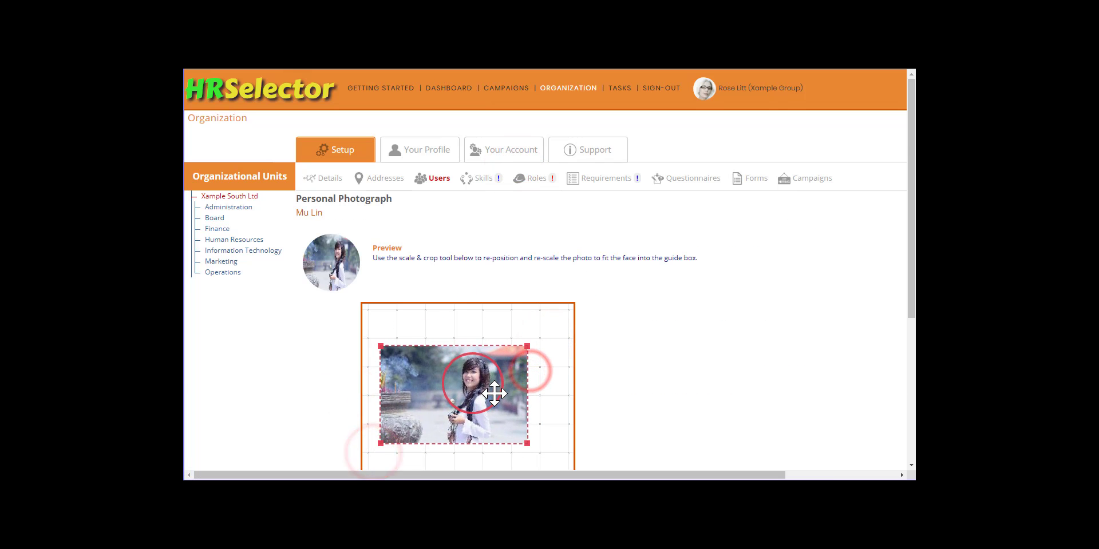
{"action": "scroll", "coordinate": [515, 400], "scroll_direction": "down", "scroll_amount": 2}
{"action": "left_click", "coordinate": [540, 389]}
{"action": "left_click", "coordinate": [643, 106]}
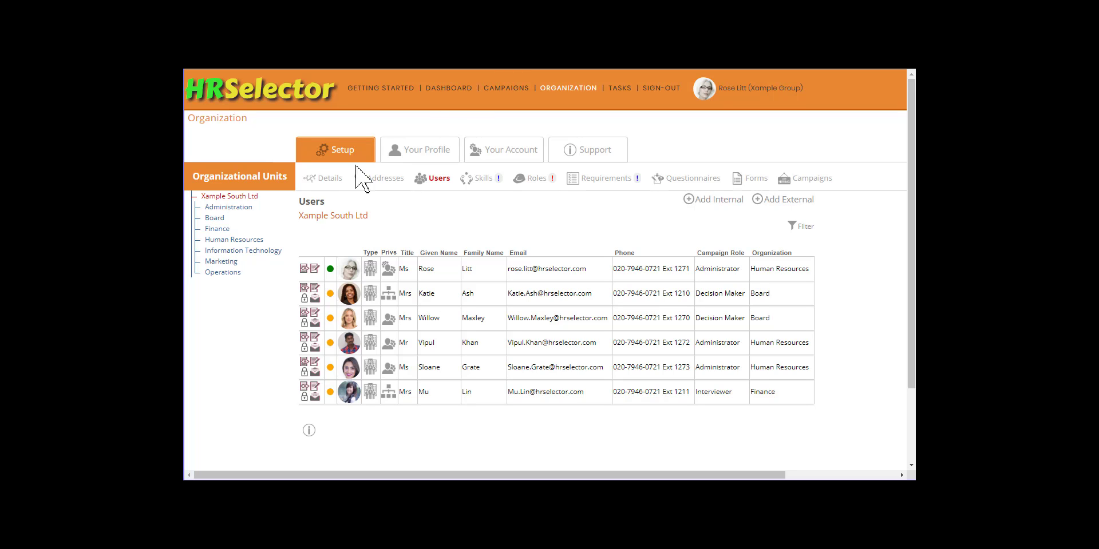
- Activate the logins of both HR Assistants in the Human Resources unit
{"action": "left_click", "coordinate": [218, 216]}
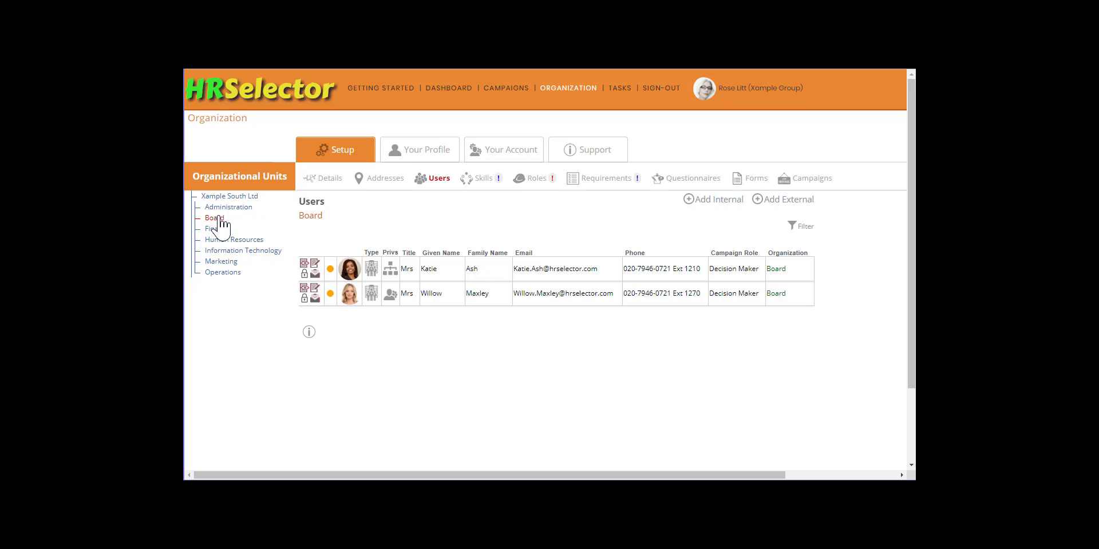
{"action": "left_click", "coordinate": [217, 229]}
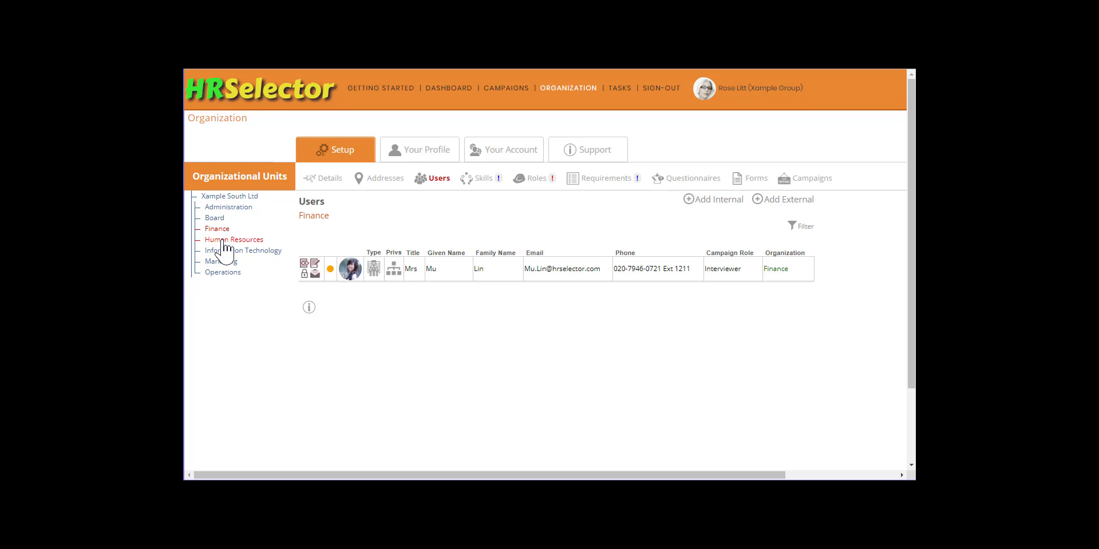
{"action": "left_click", "coordinate": [222, 239]}
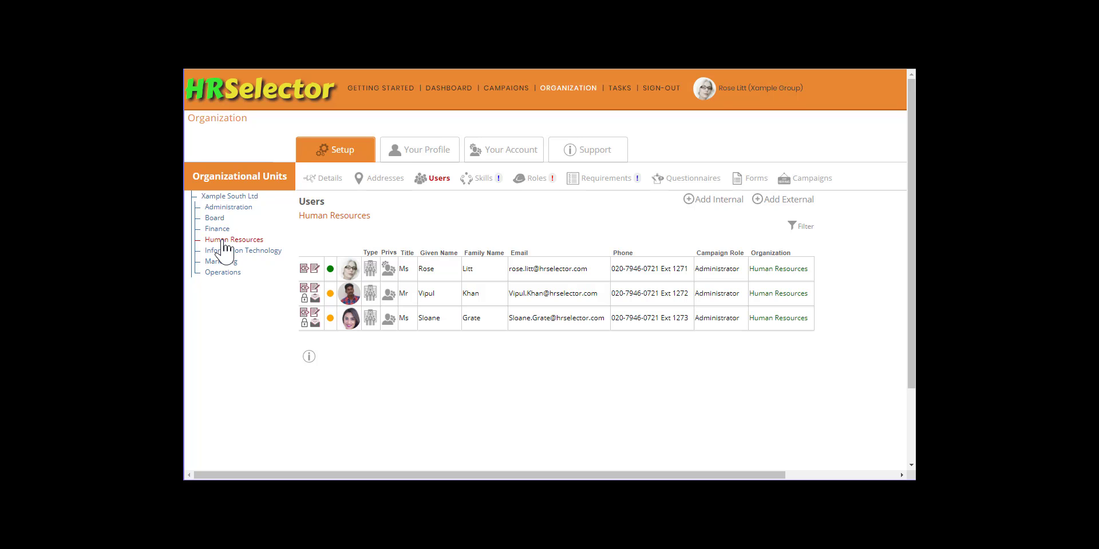
{"action": "left_click", "coordinate": [315, 298]}
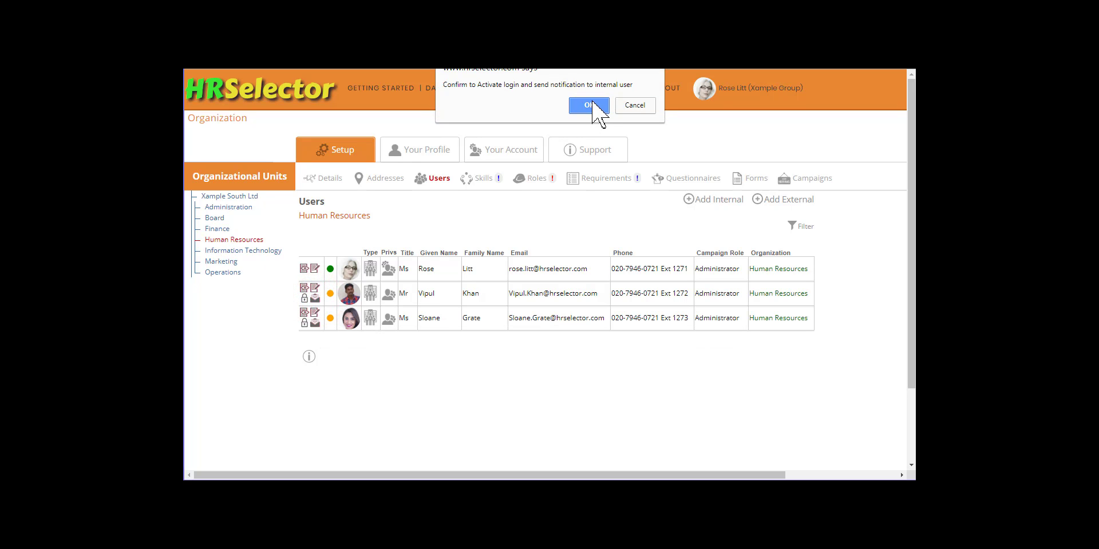
{"action": "left_click", "coordinate": [589, 105]}
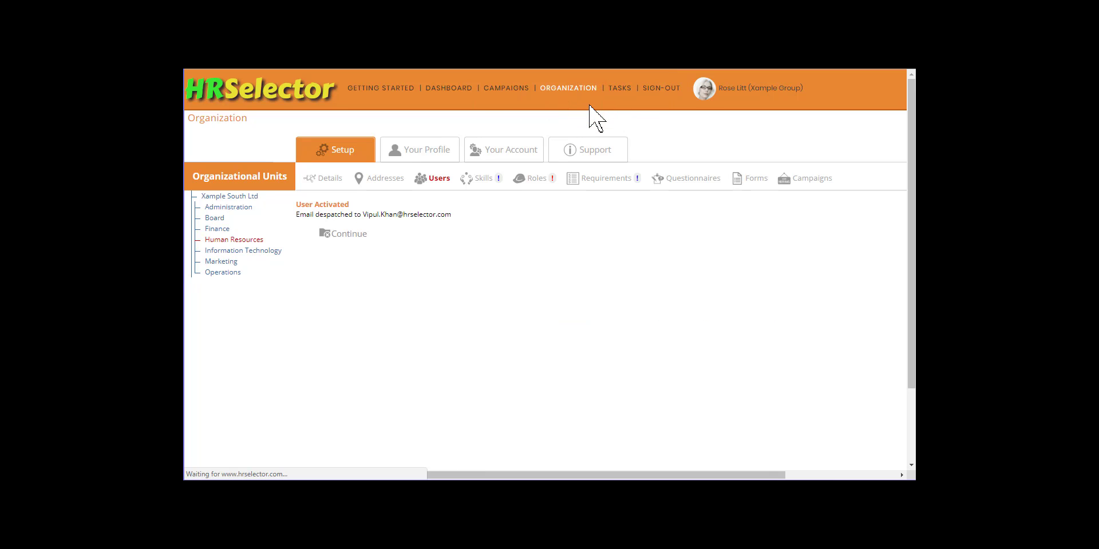
{"action": "left_click", "coordinate": [347, 234]}
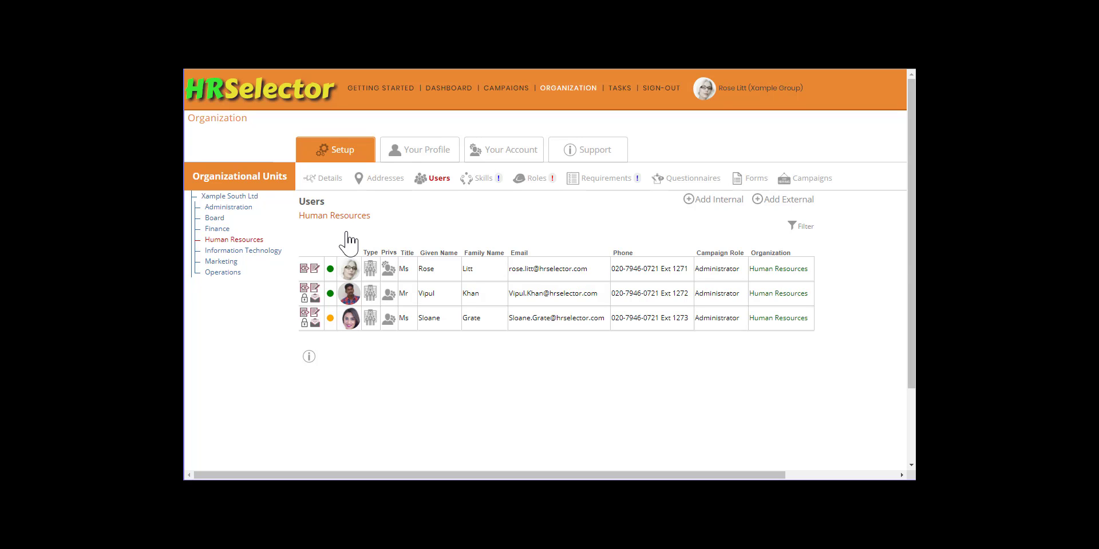
{"action": "left_click", "coordinate": [314, 323]}
{"action": "left_click", "coordinate": [581, 103]}
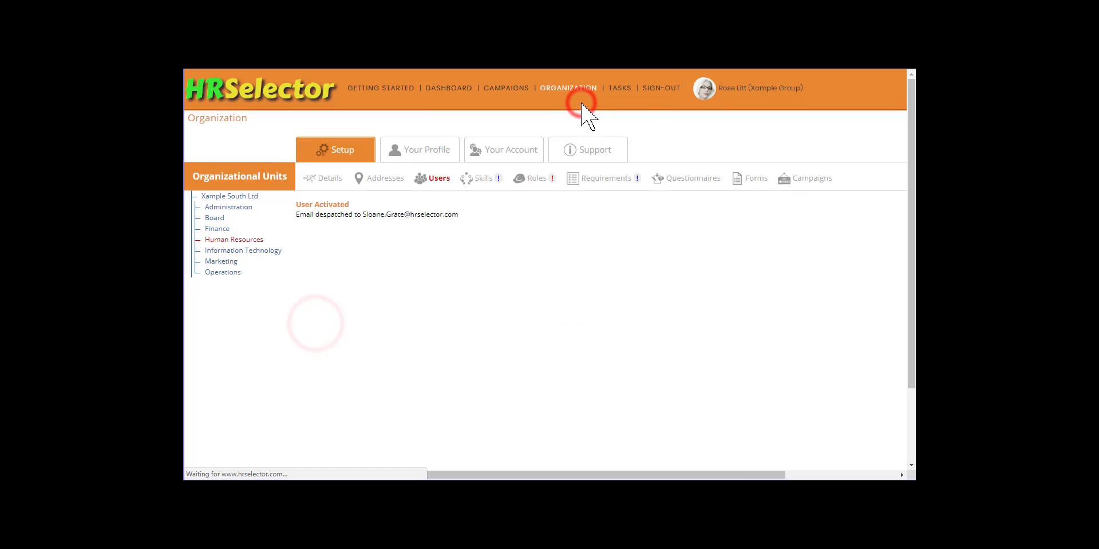
{"action": "left_click", "coordinate": [347, 234]}
- Activate the Board's HR Director login, then list all Xample South Ltd users
{"action": "left_click", "coordinate": [216, 218]}
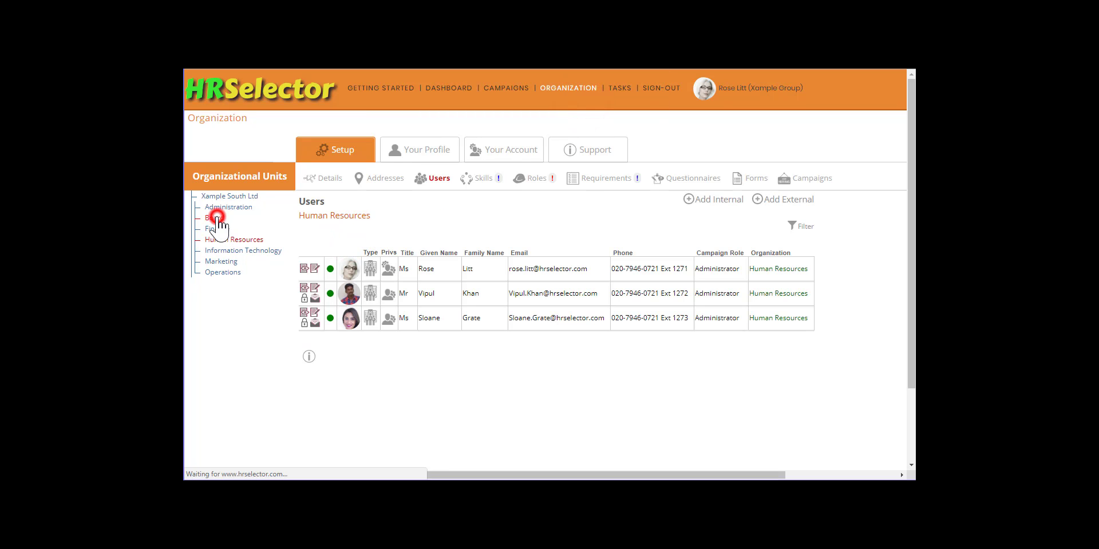
{"action": "left_click", "coordinate": [315, 298]}
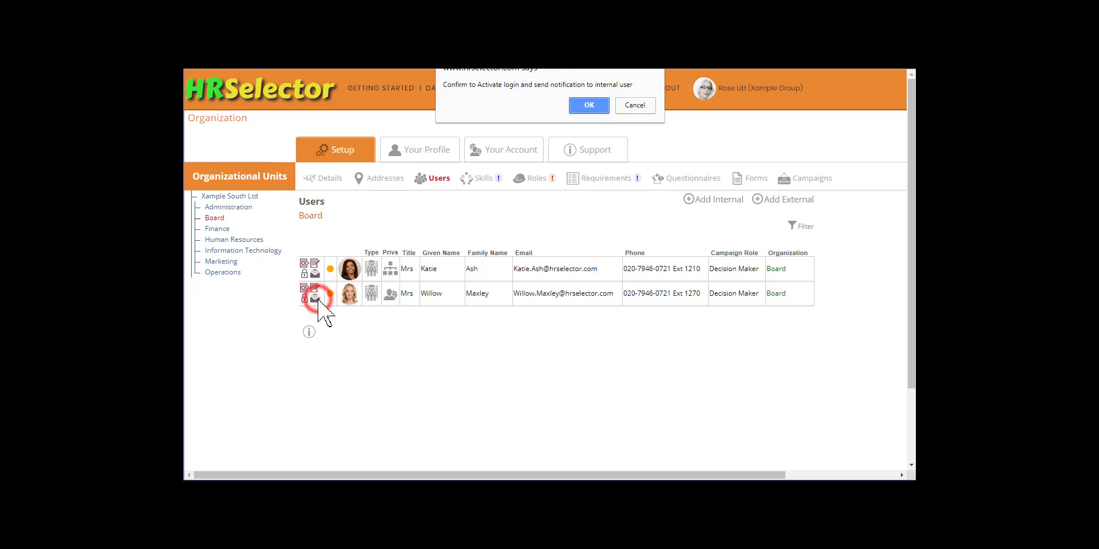
{"action": "left_click", "coordinate": [589, 105]}
{"action": "left_click", "coordinate": [354, 239]}
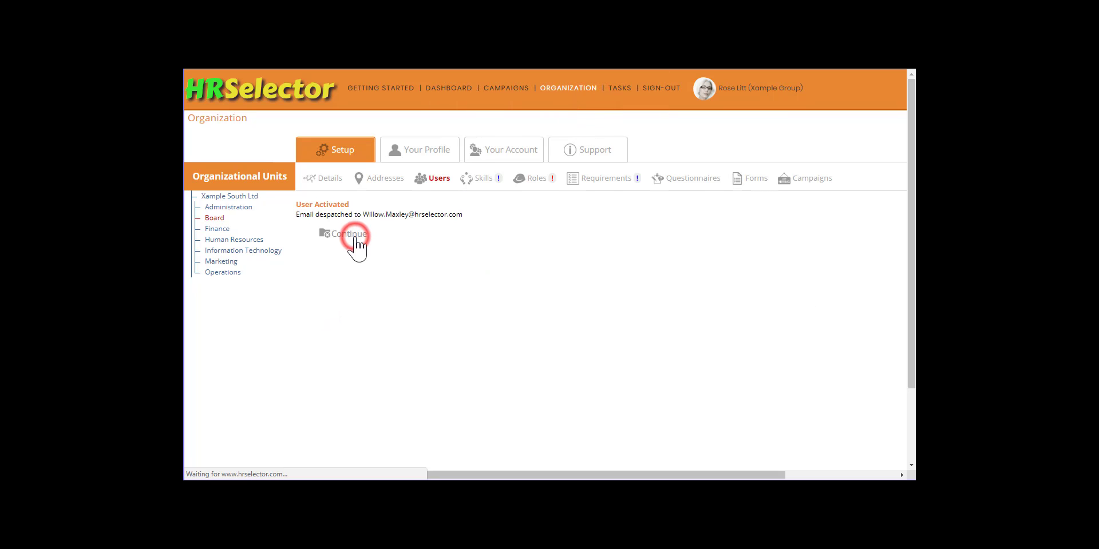
{"action": "left_click", "coordinate": [240, 196]}
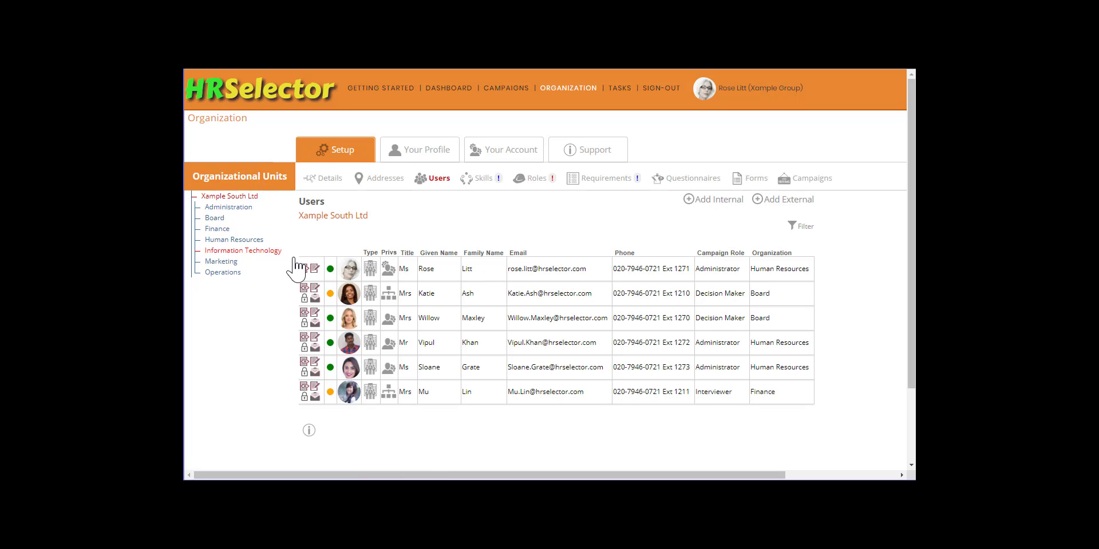
{"action": "mouse_move", "coordinate": [330, 295]}
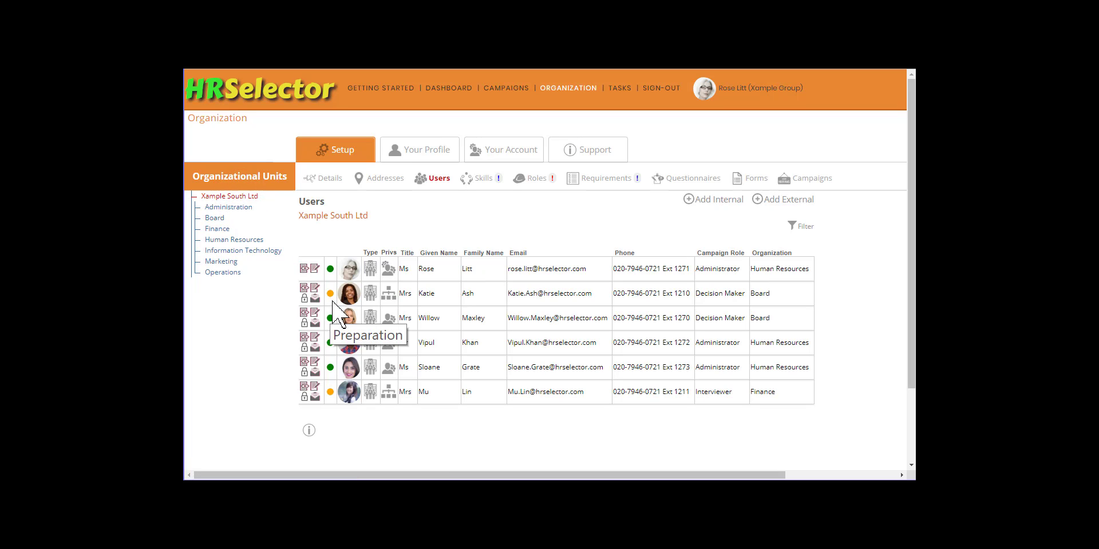